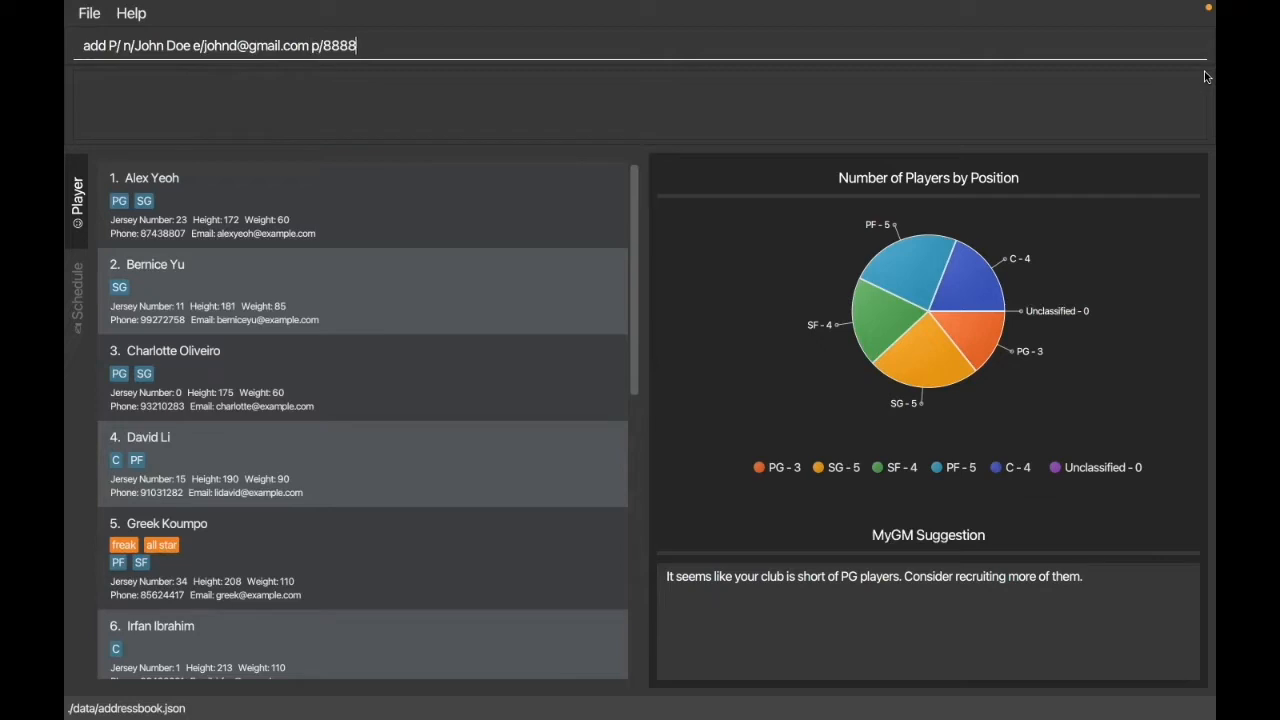
Step: Complete the add-player command with height 188, weight 88, jersey number 31 and position tags PG and SG, and run it
type("h/188 w/88")
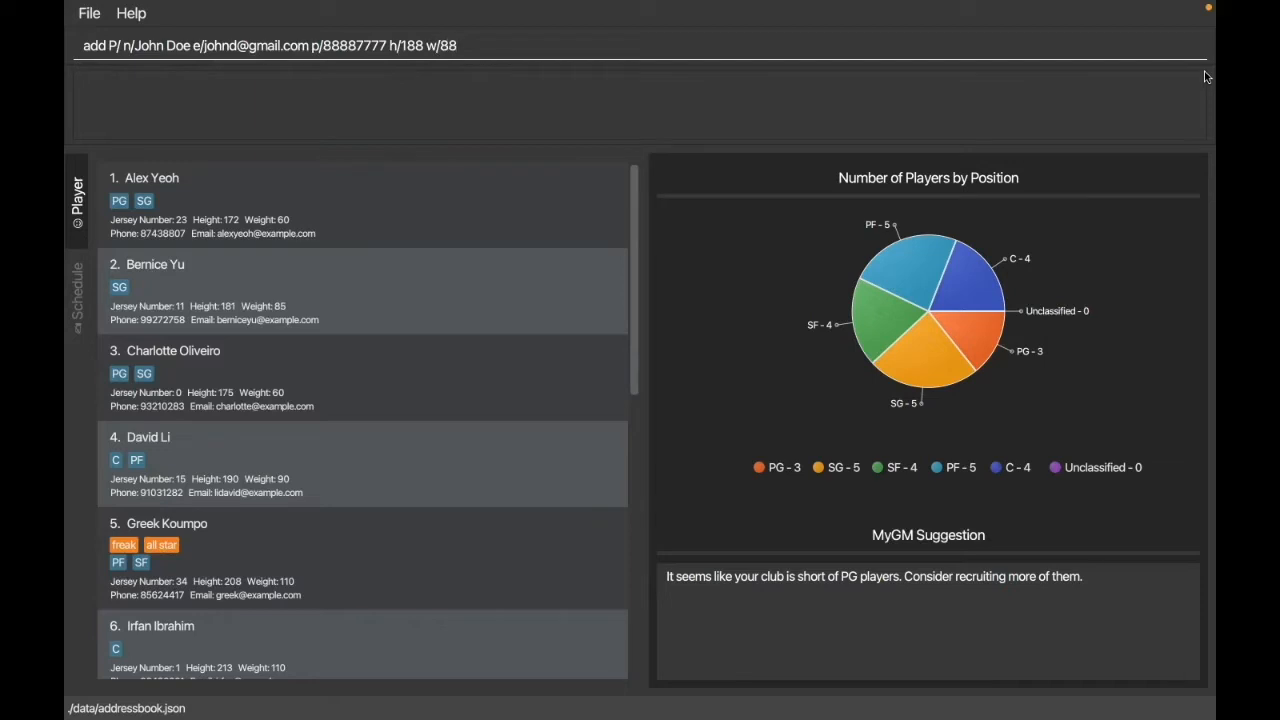
type(" j/31 t/")
type("PG tSG")
key("Left")
key("Left")
type("t/")
key("Right")
key("Right")
key("Return")
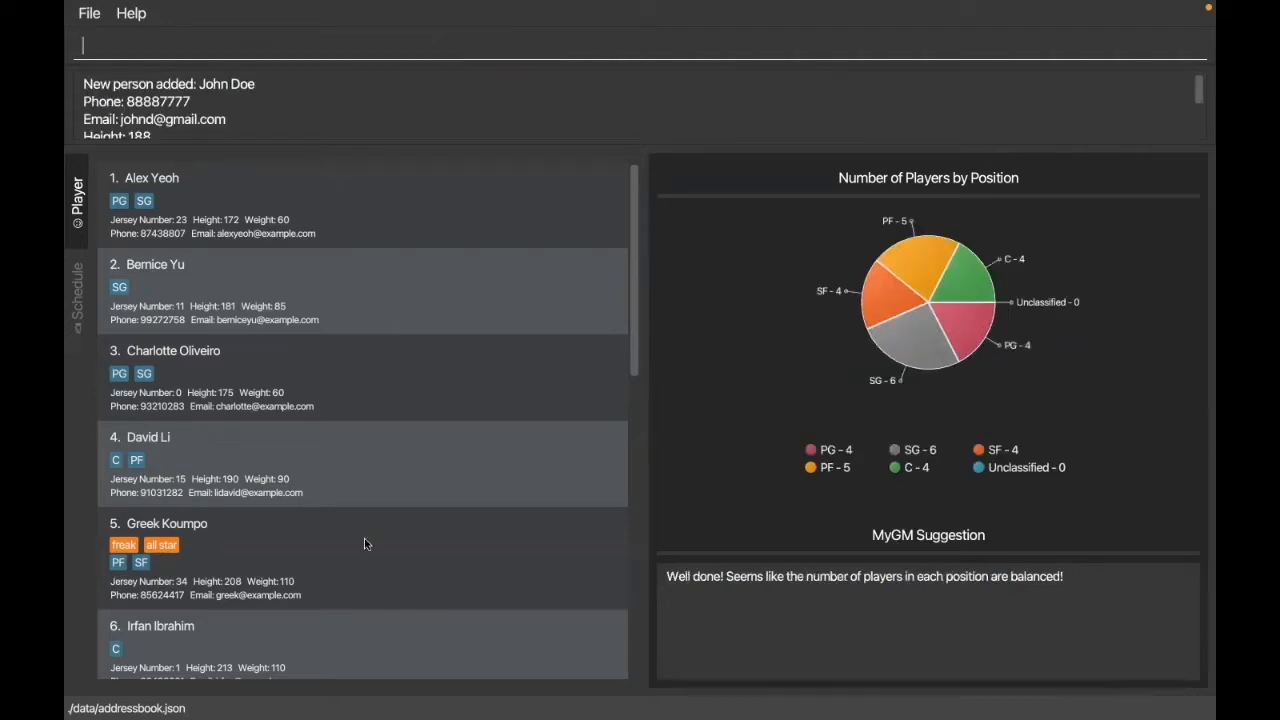
Step: Edit the newly added player with jersey number 31 so that the position tag is C
scroll(311, 515, "down", 1)
scroll(311, 515, "down", 5)
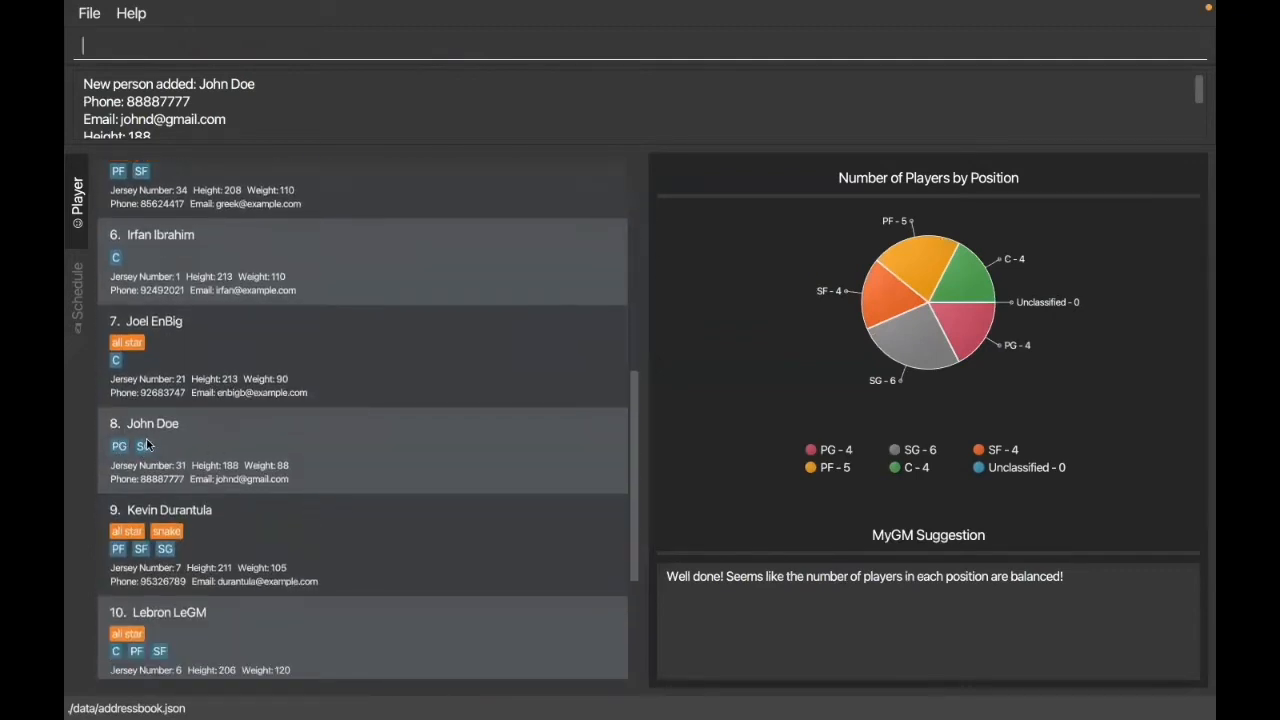
scroll(280, 449, "up", 1)
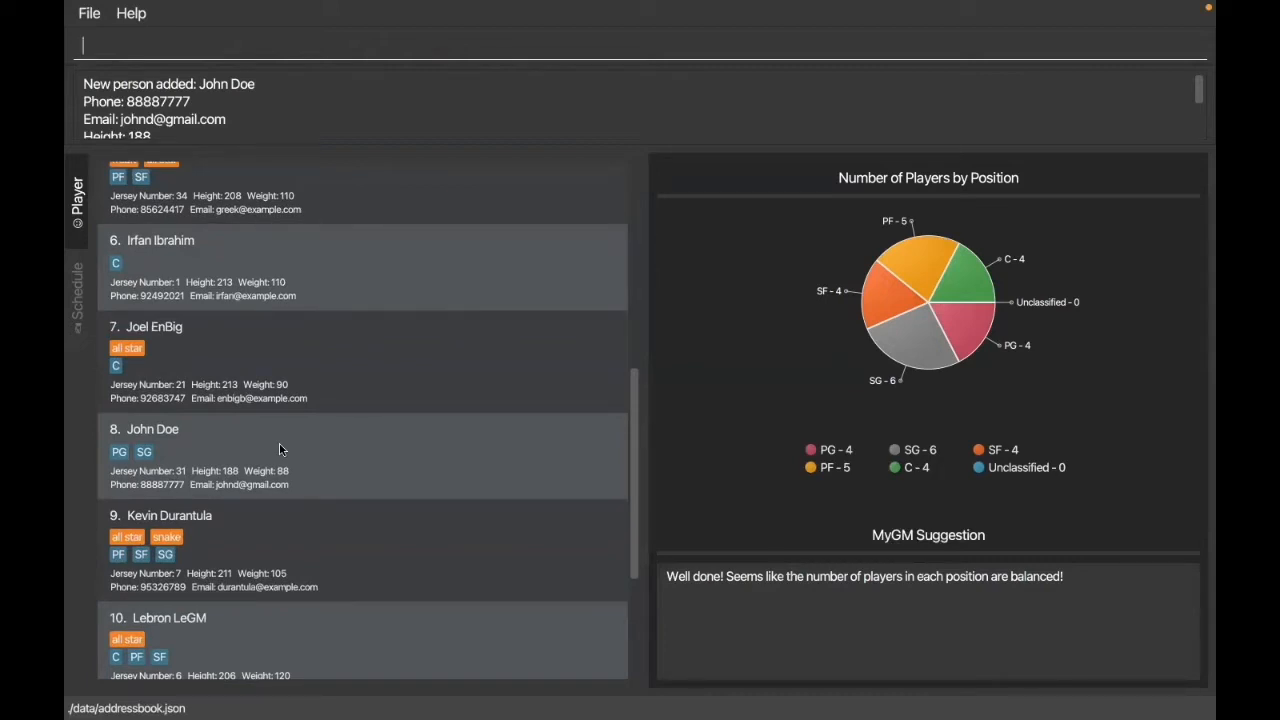
type("edit P/John Doe")
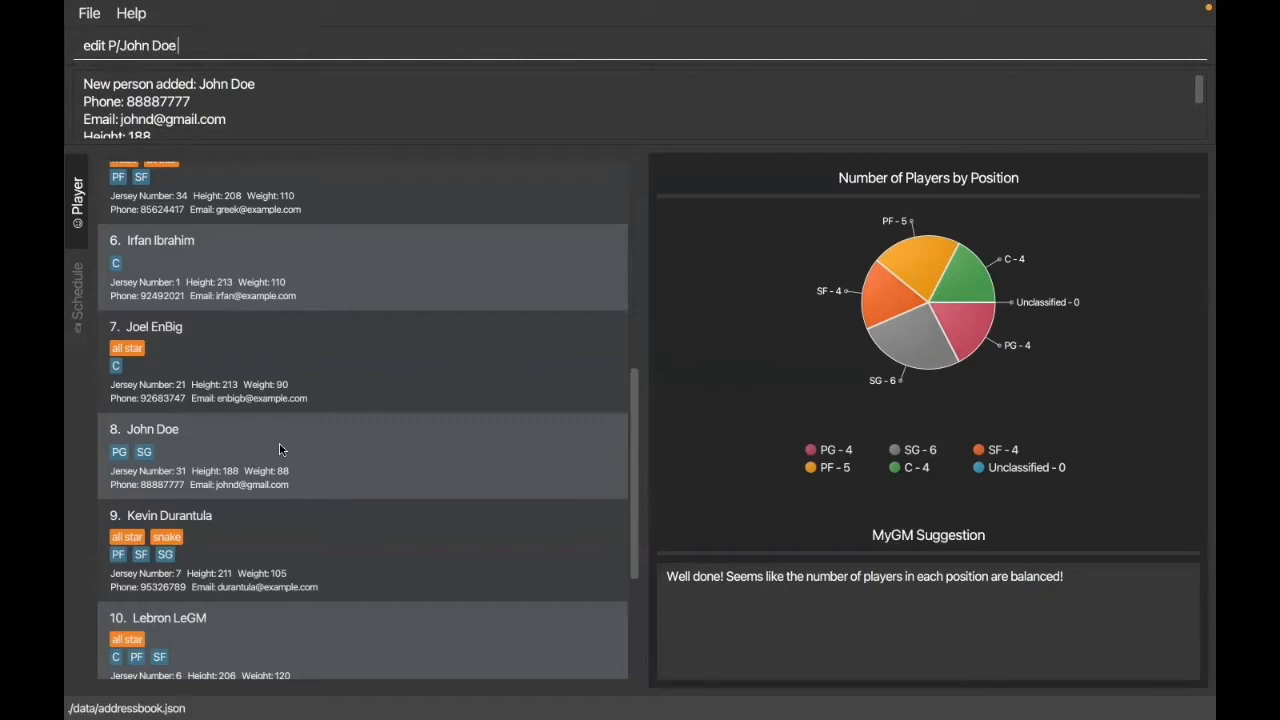
type(" t/C")
key("Return")
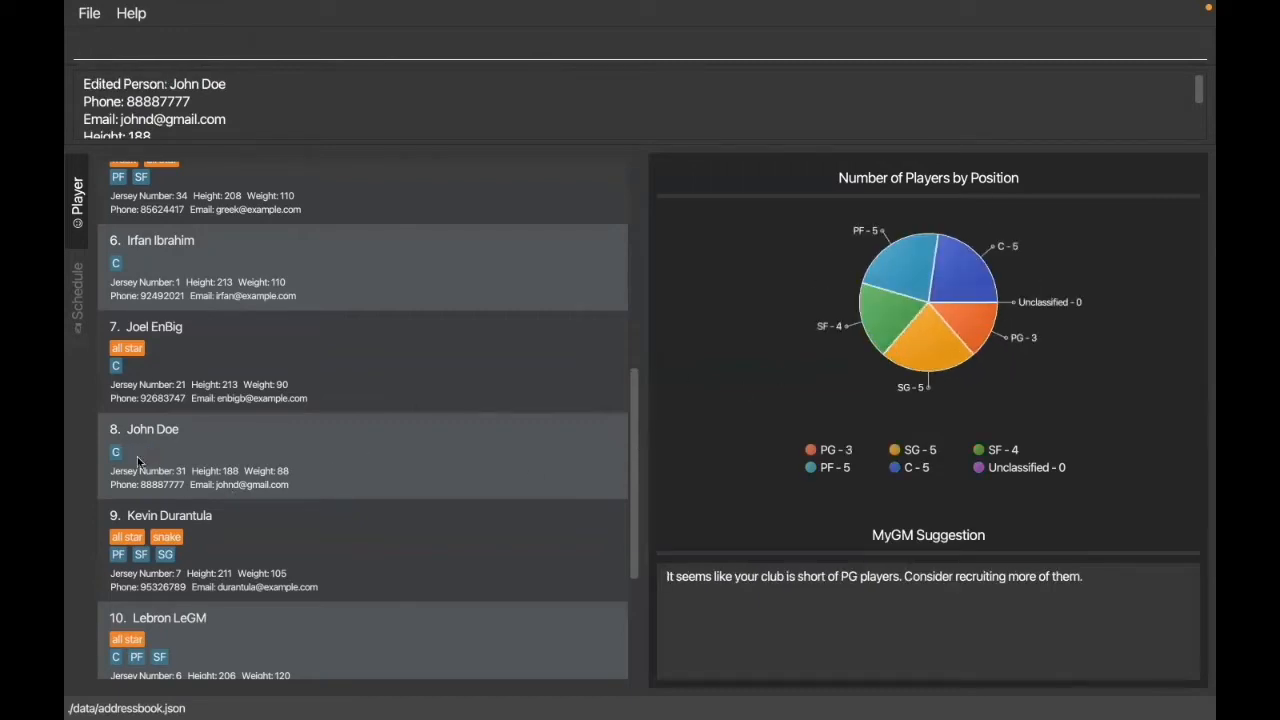
Step: Delete the player with jersey number 31 from the player list
type("delete P/John Doe")
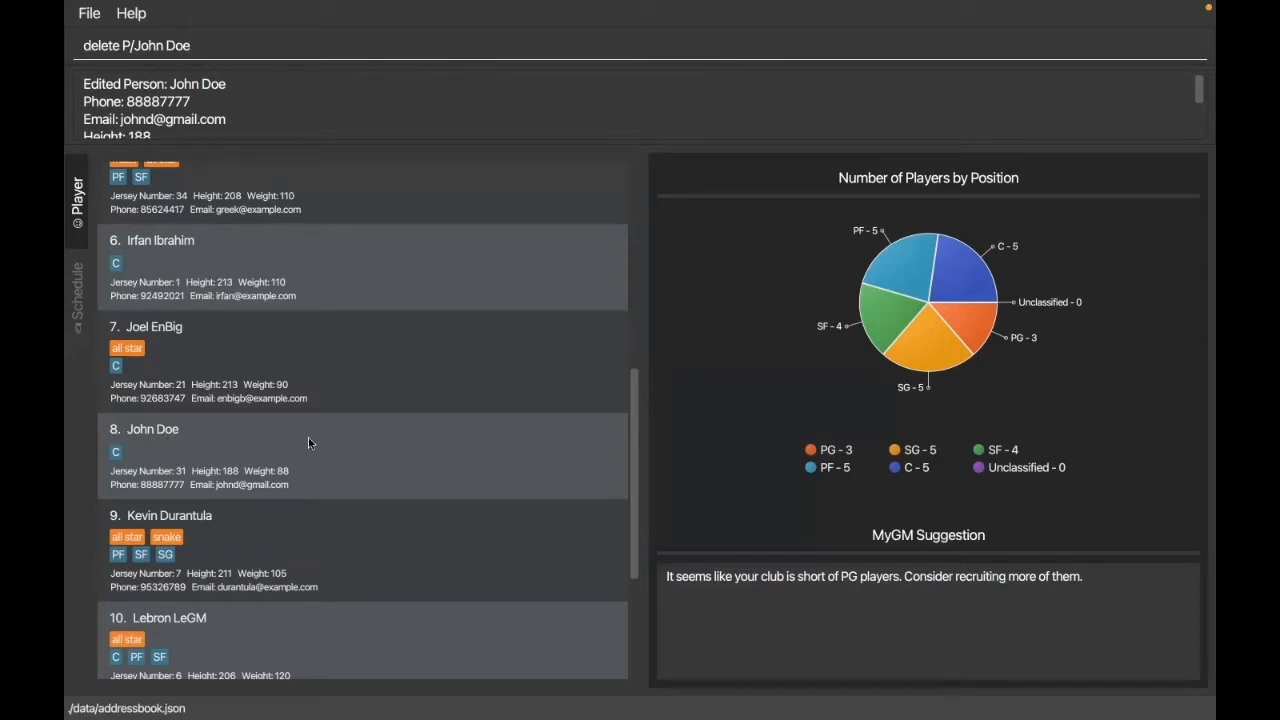
key("Return")
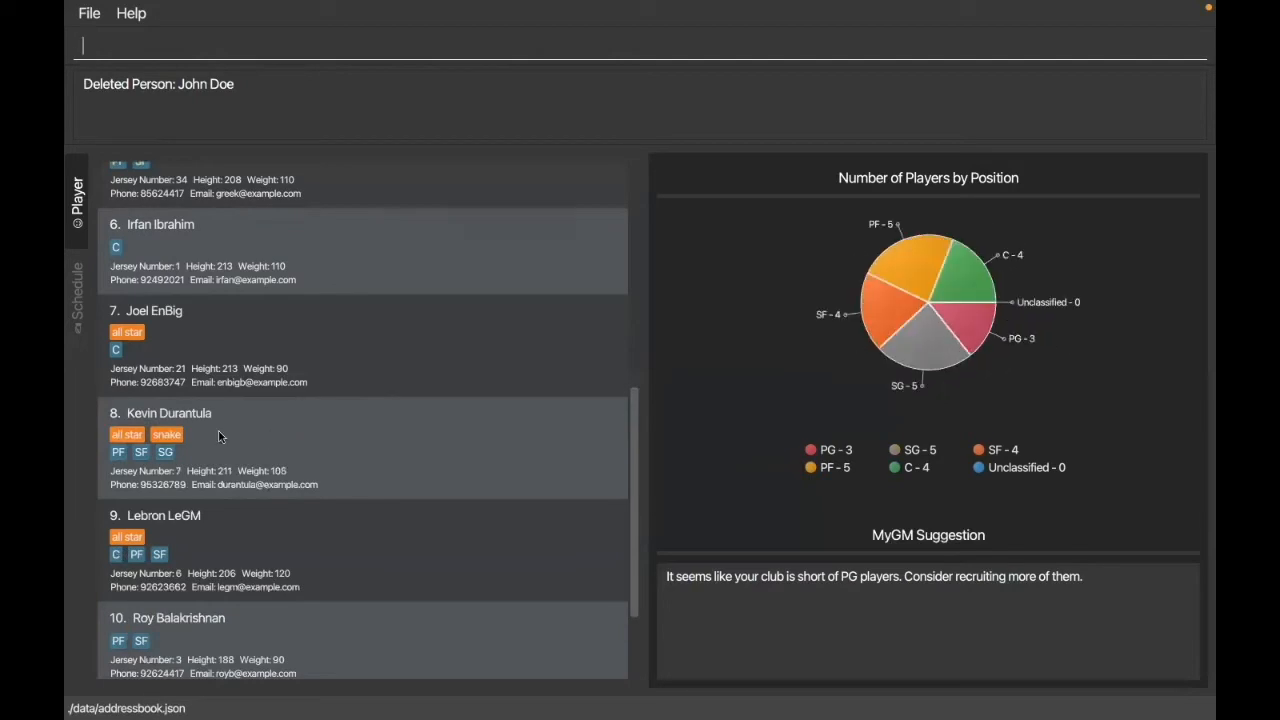
Step: Run "add P/" without details and read the parameters and example for adding a player
scroll(338, 466, "up", 6)
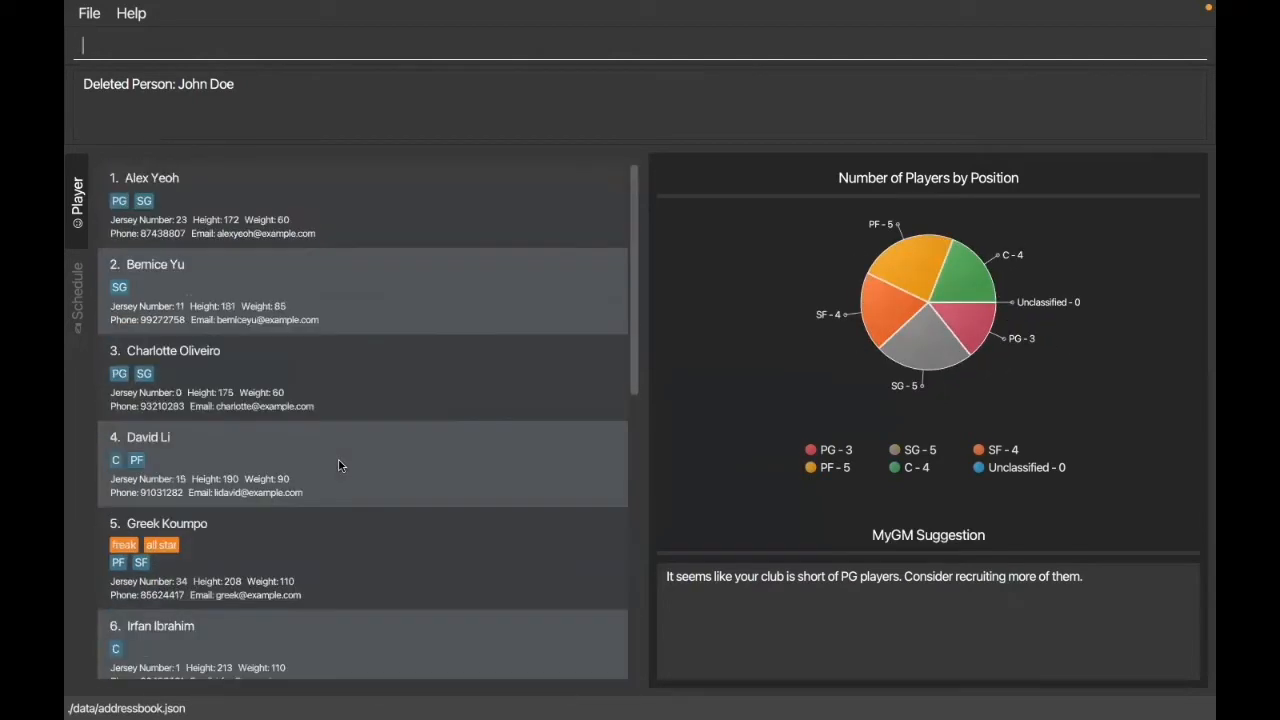
type("add P/")
key("Return")
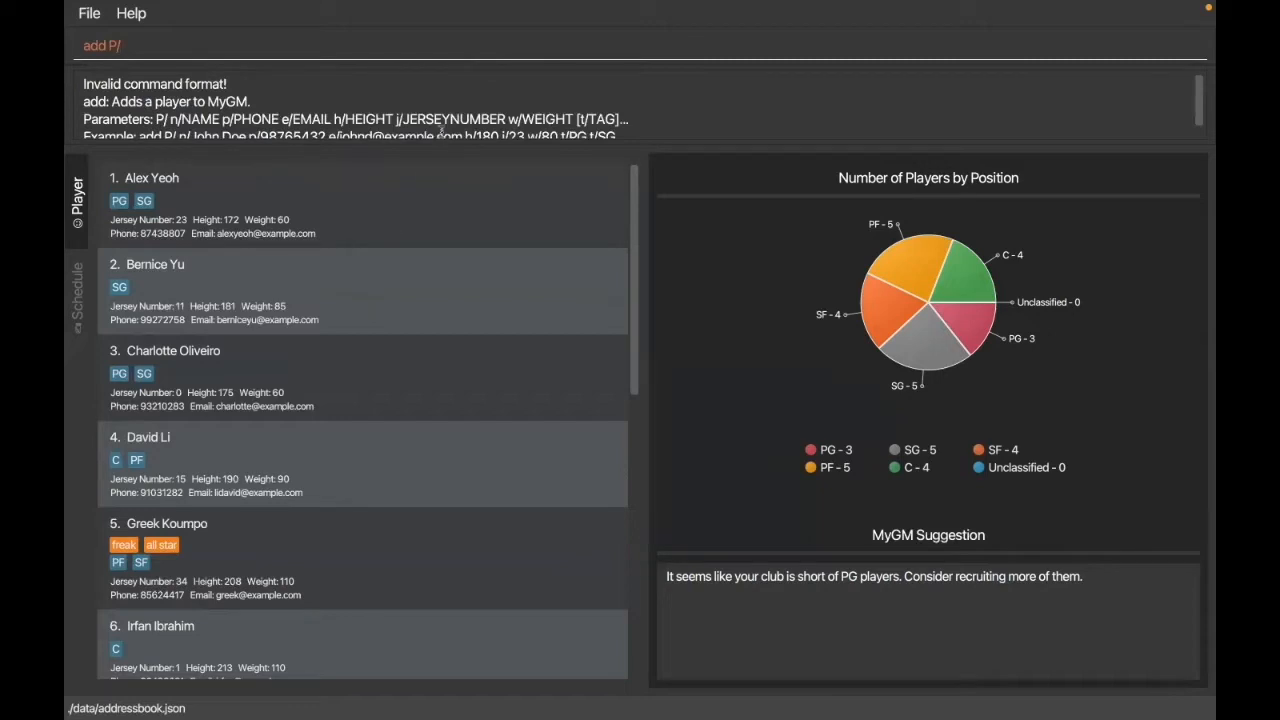
scroll(449, 119, "down", 1)
scroll(449, 119, "up", 1)
scroll(449, 119, "down", 1)
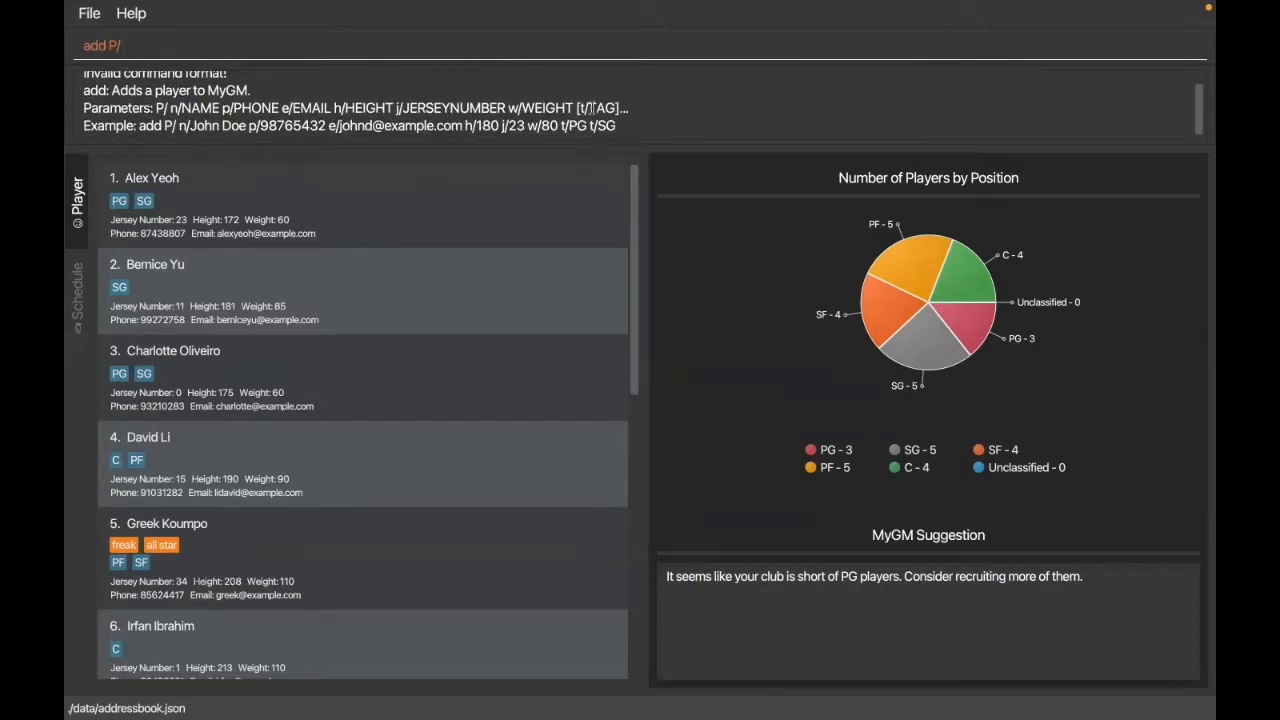
Step: Run "edit P/" without details and read the parameters and example for editing a player
key("BackSpace")
key("BackSpace")
key("BackSpace")
key("BackSpace")
key("BackSpace")
key("BackSpace")
type("edi")
type("t p?")
key("Return")
key("BackSpace")
type("/")
key("Return")
scroll(580, 100, "down", 5)
key("BackSpace")
key("BackSpace")
type("P/")
key("Return")
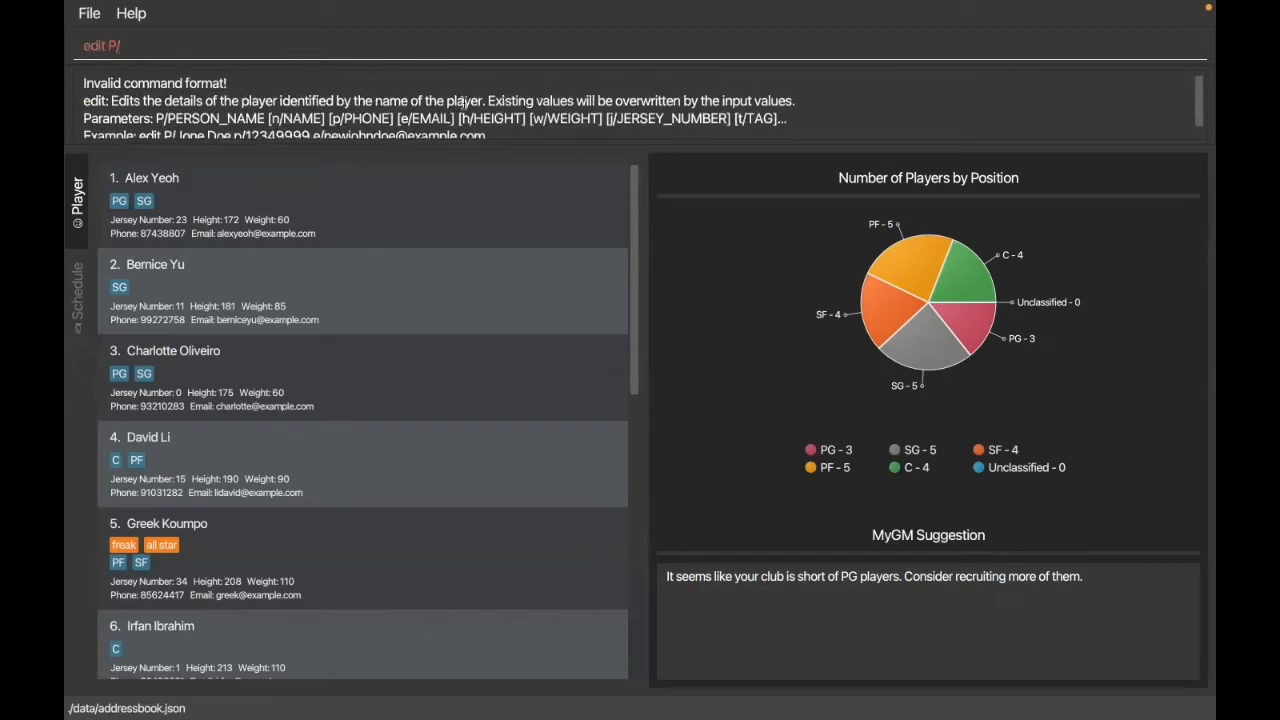
scroll(463, 101, "down", 1)
Step: Replace the command with "delete P/" to look up the format for deleting a player
key("BackSpace")
key("BackSpace")
key("BackSpace")
key("BackSpace")
key("BackSpace")
key("BackSpace")
key("BackSpace")
type("delete P/")
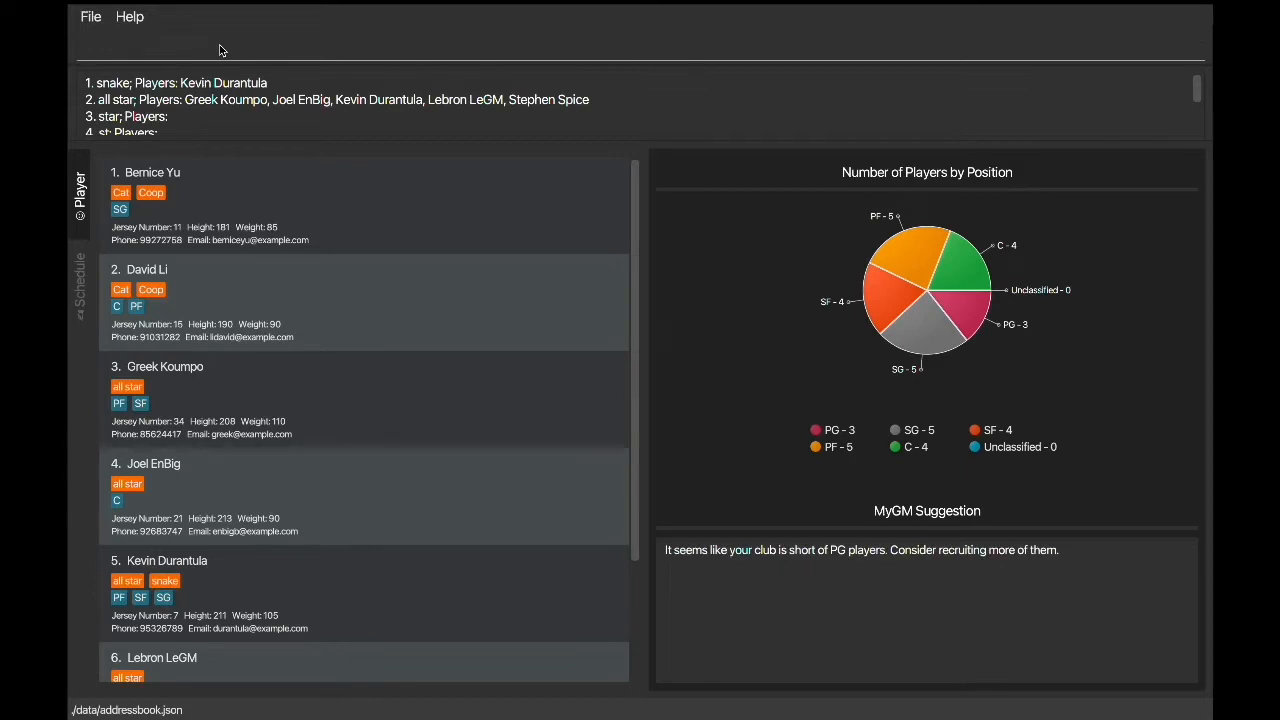
Step: Look up the format for adding a lineup with "add L/" and try to add a lineup named Star
type("add L/")
key("Return")
type("n/")
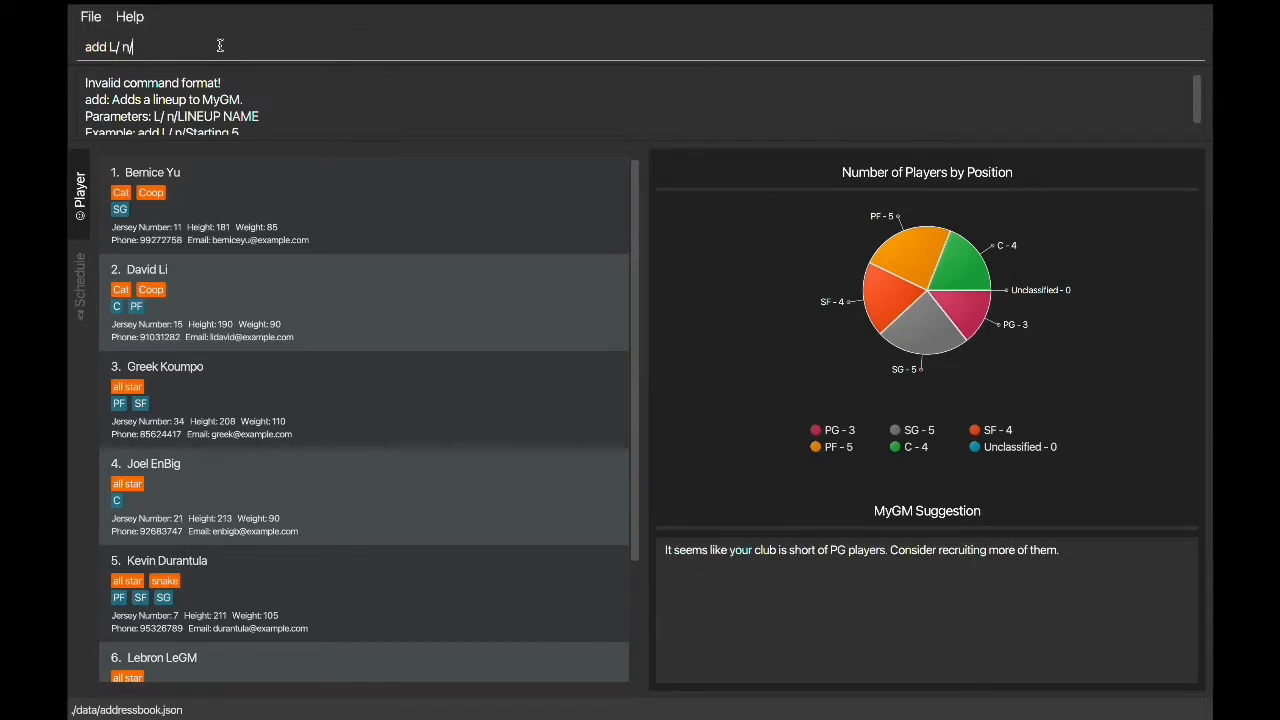
type("Star")
key("Return")
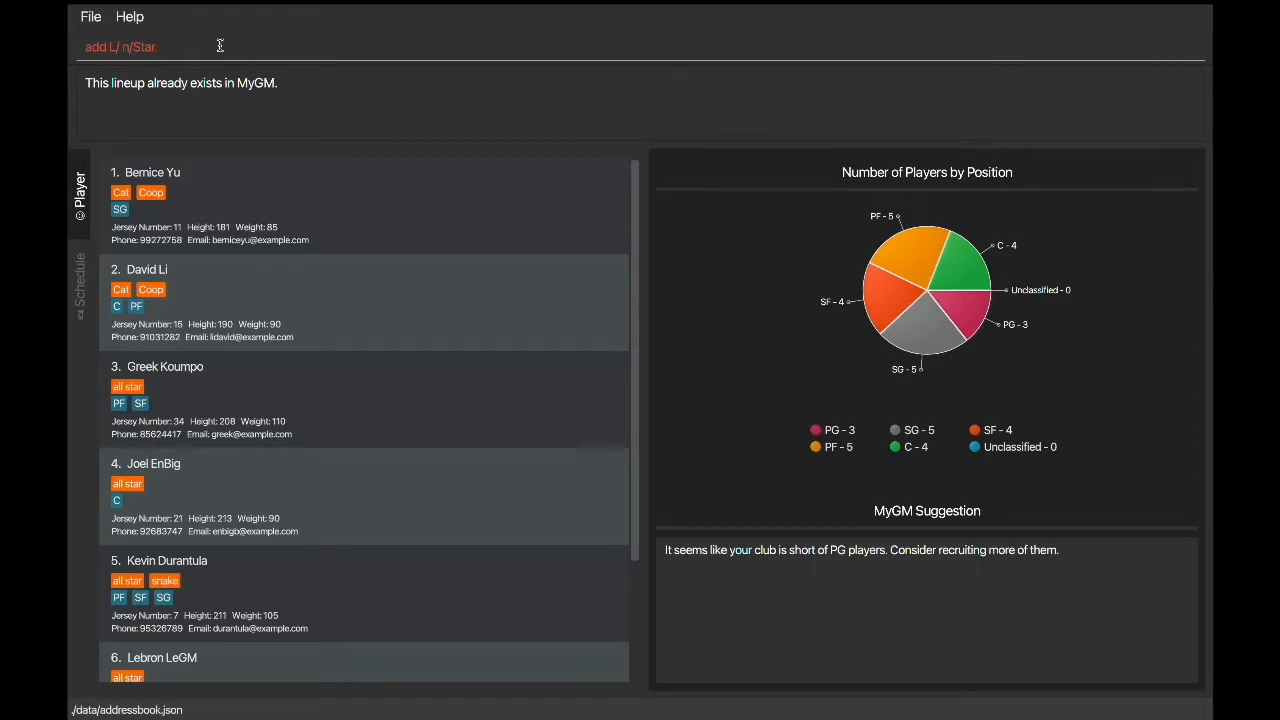
Step: Change the lineup name in the add command to Sun and add the lineup
key("BackSpace")
key("BackSpace")
key("BackSpace")
key("BackSpace")
key("BackSpace")
type("/S")
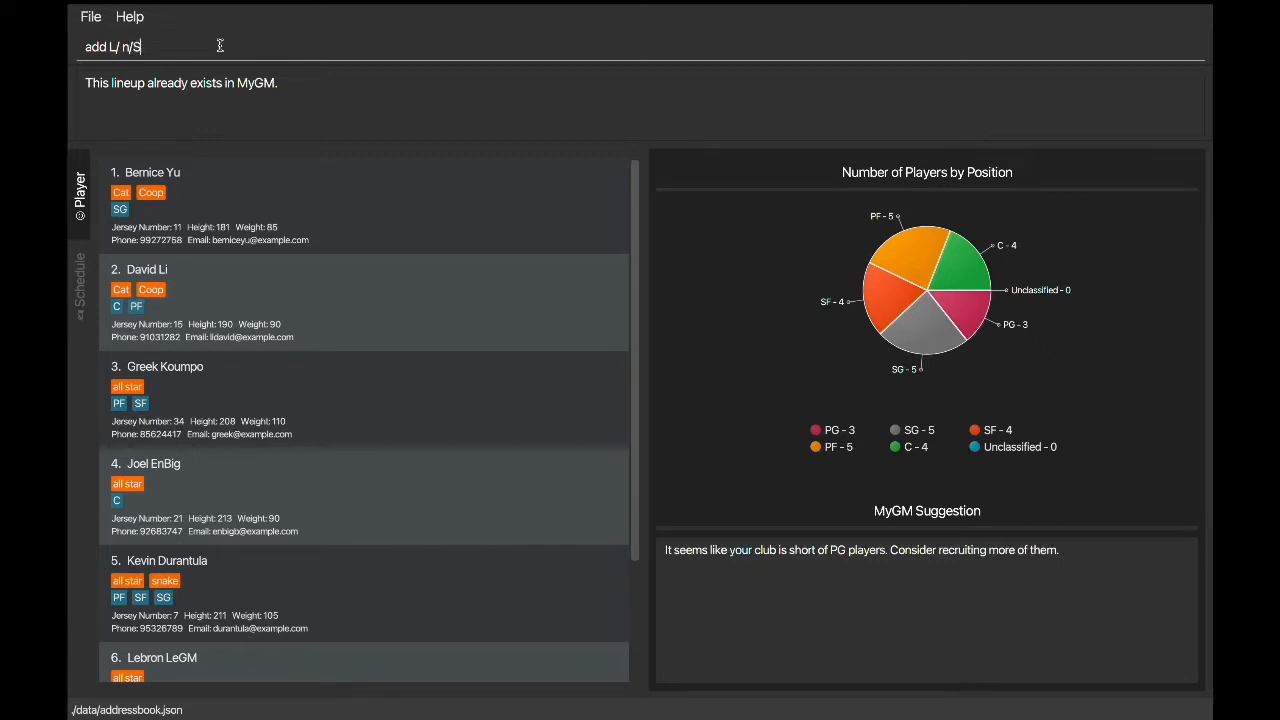
type("un")
key("Return")
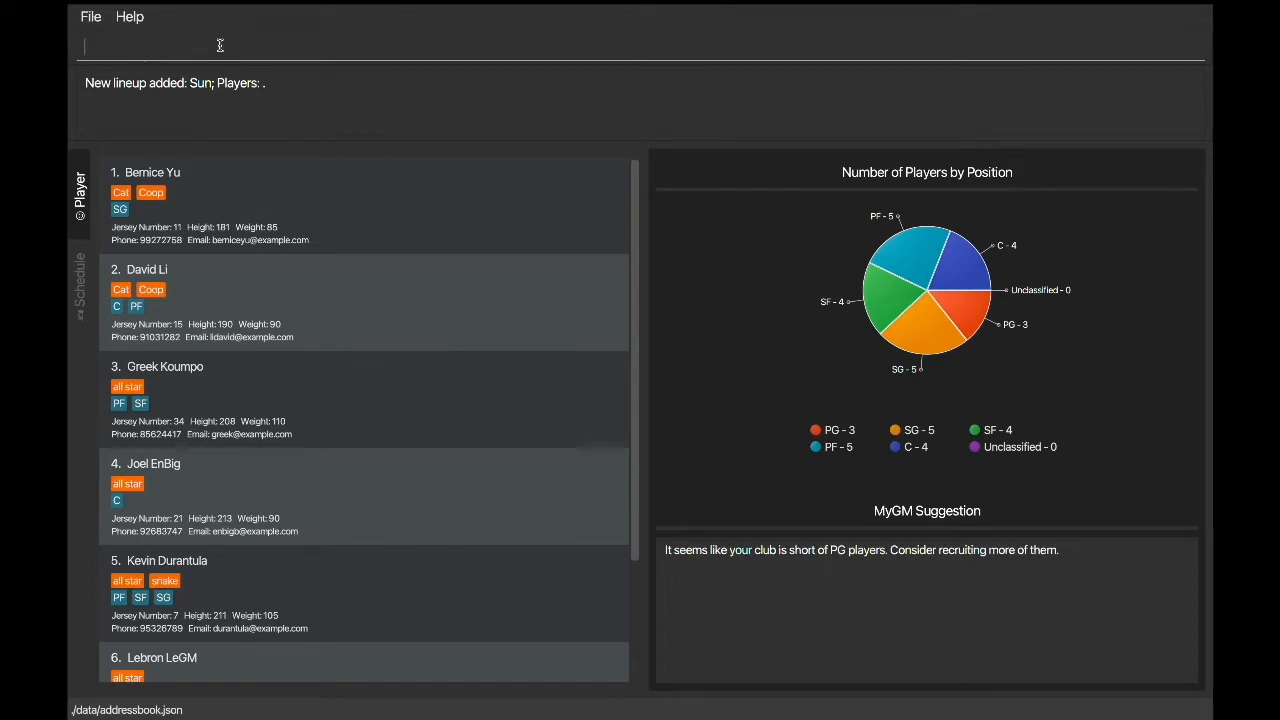
Step: Check the format of the put command and put the player with jersey number 11 into the Sun lineup
type("put P/")
key("Return")
type("Ber")
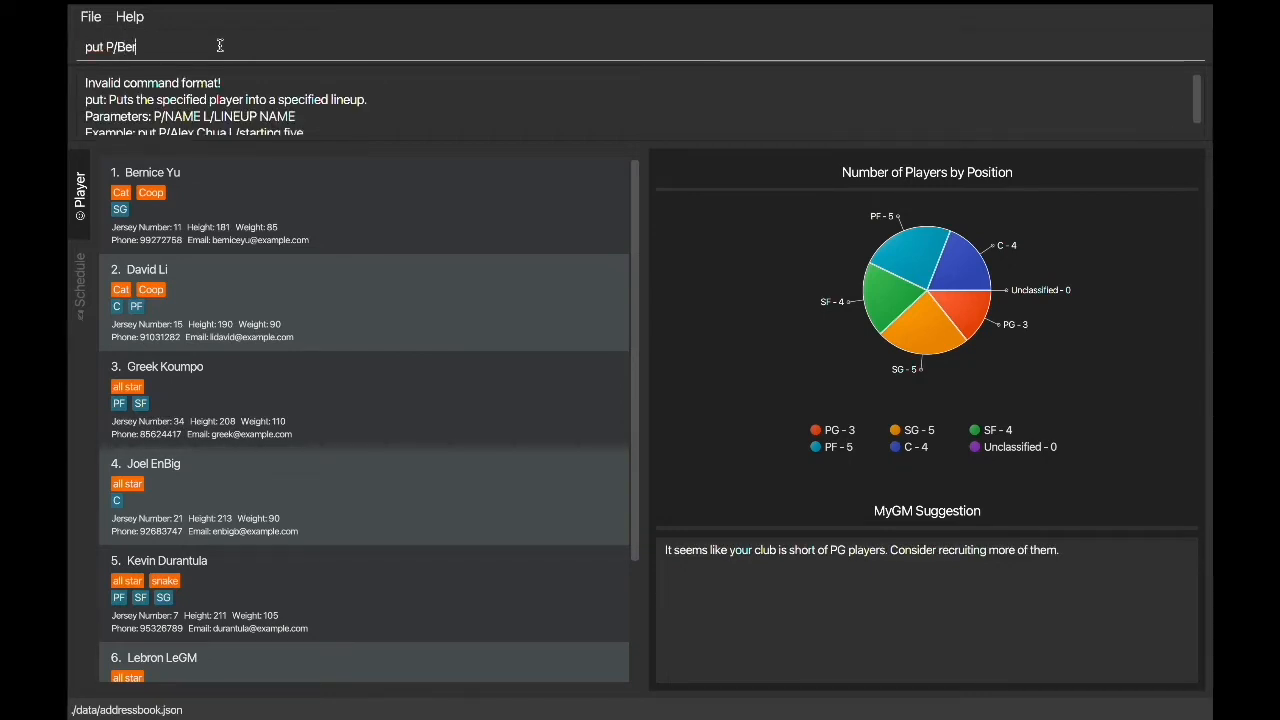
type("nice Yu L/Sun")
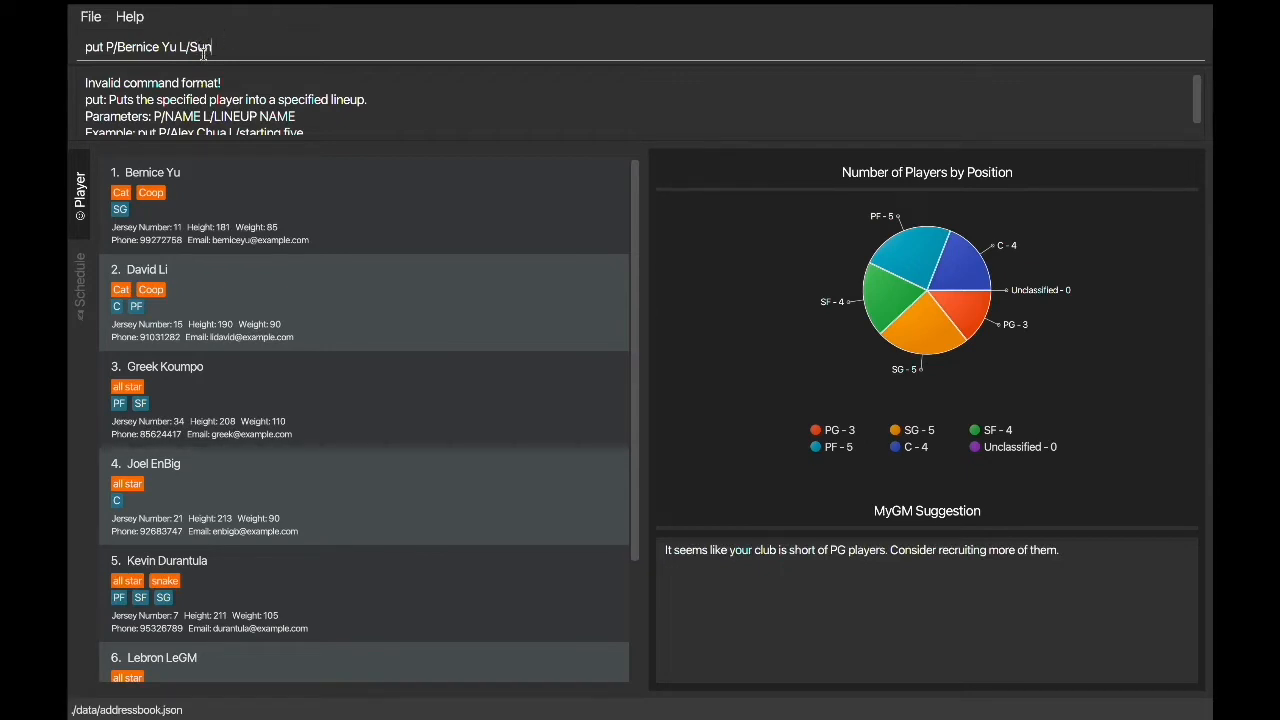
key("Return")
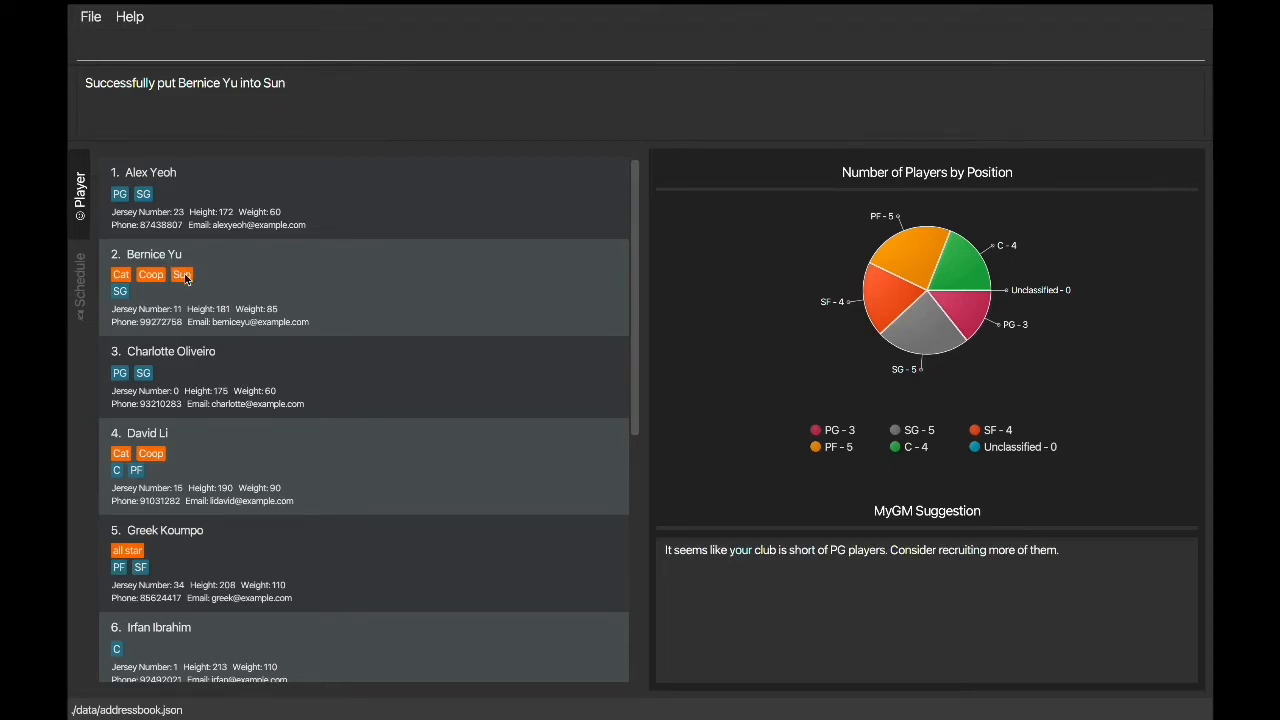
Step: Try to put the players with jersey numbers 23 and 15 into the Sun lineup with a single put command
type("put P/Alex Yeoh P/David Li L/Sun")
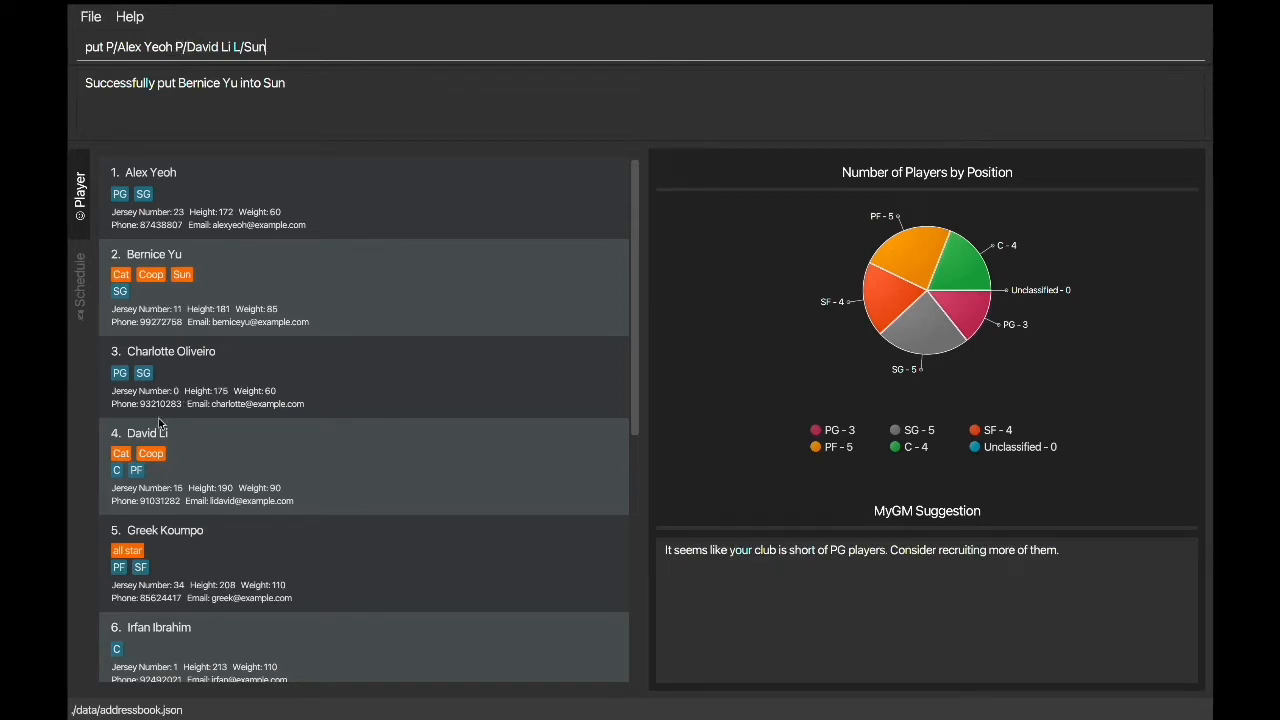
key("Return")
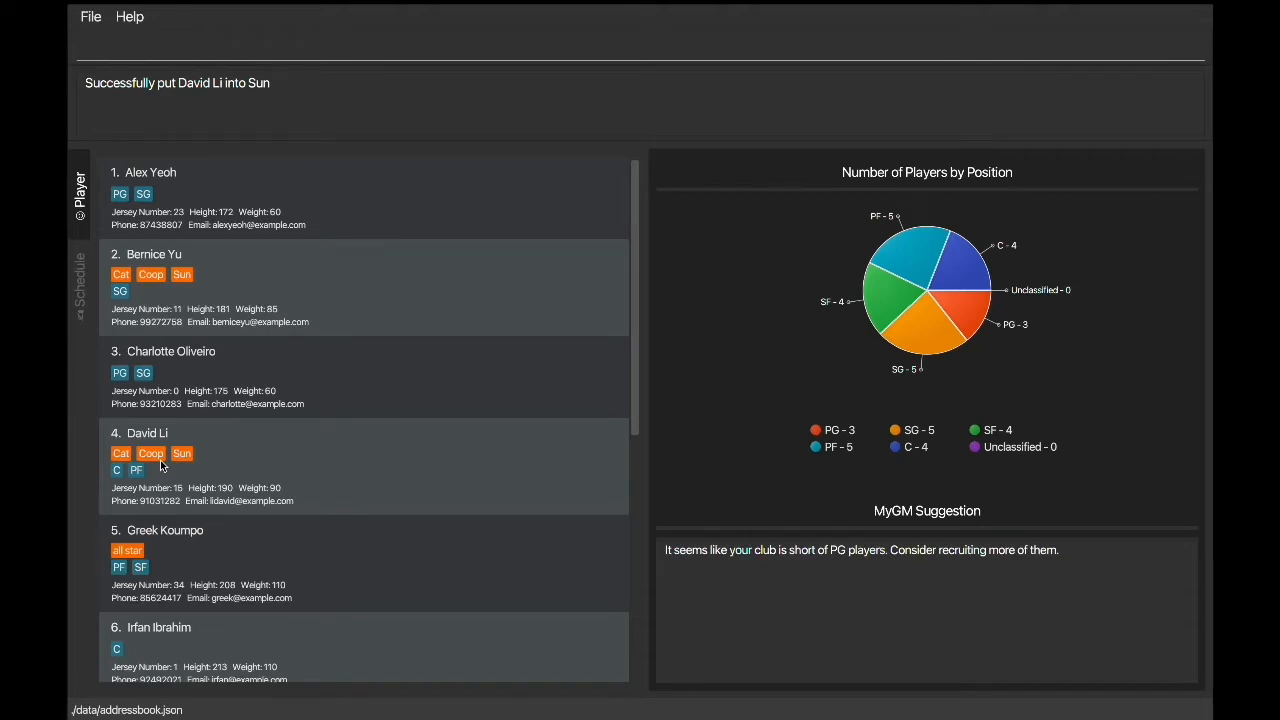
Step: Try to put the player with jersey number 11 into the Sun lineup a second time
type("put P/Bernice Yu L/Sun")
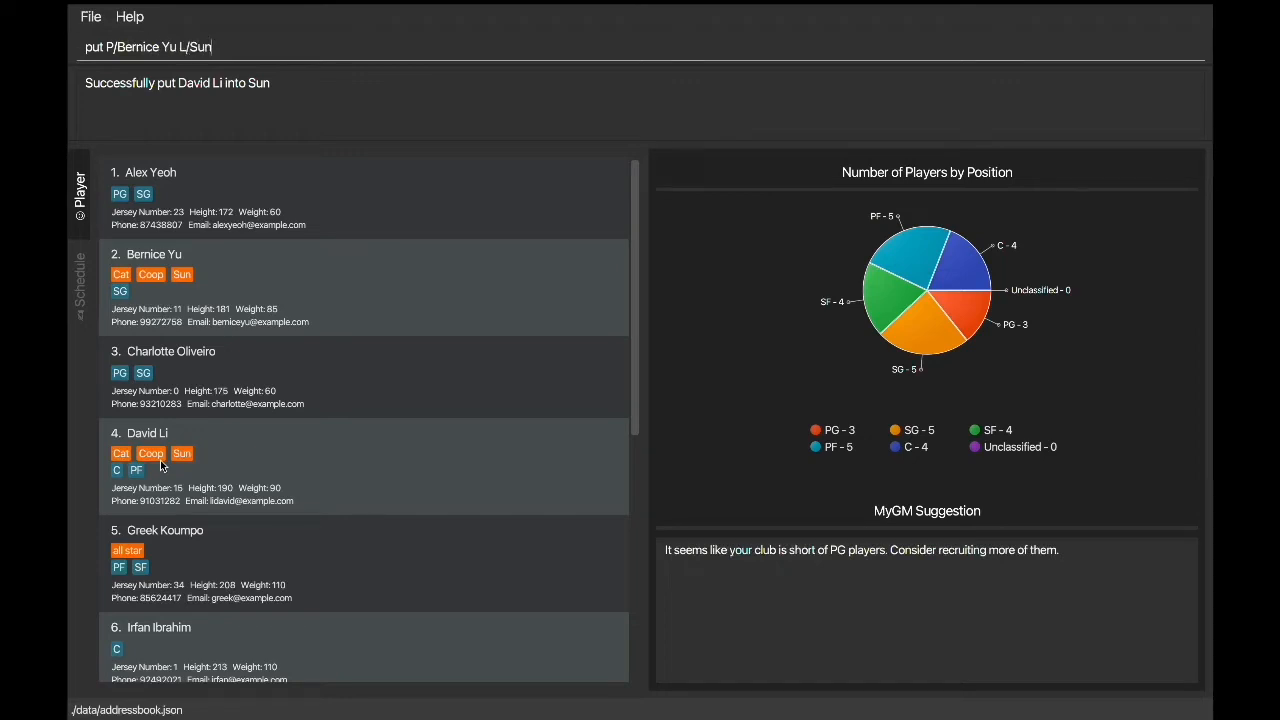
key("Return")
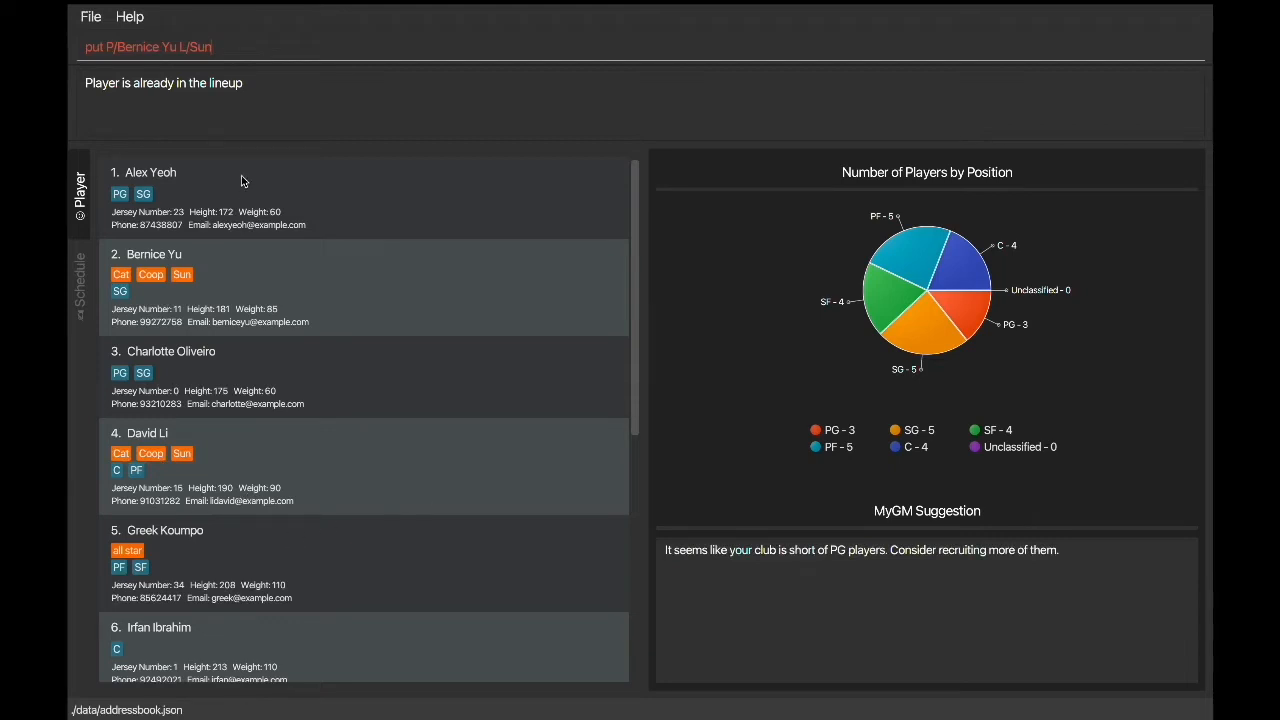
Step: Check the player delete format and remove the player with jersey number 11 from the Sun lineup only
left_click_drag(213, 47, 85, 47)
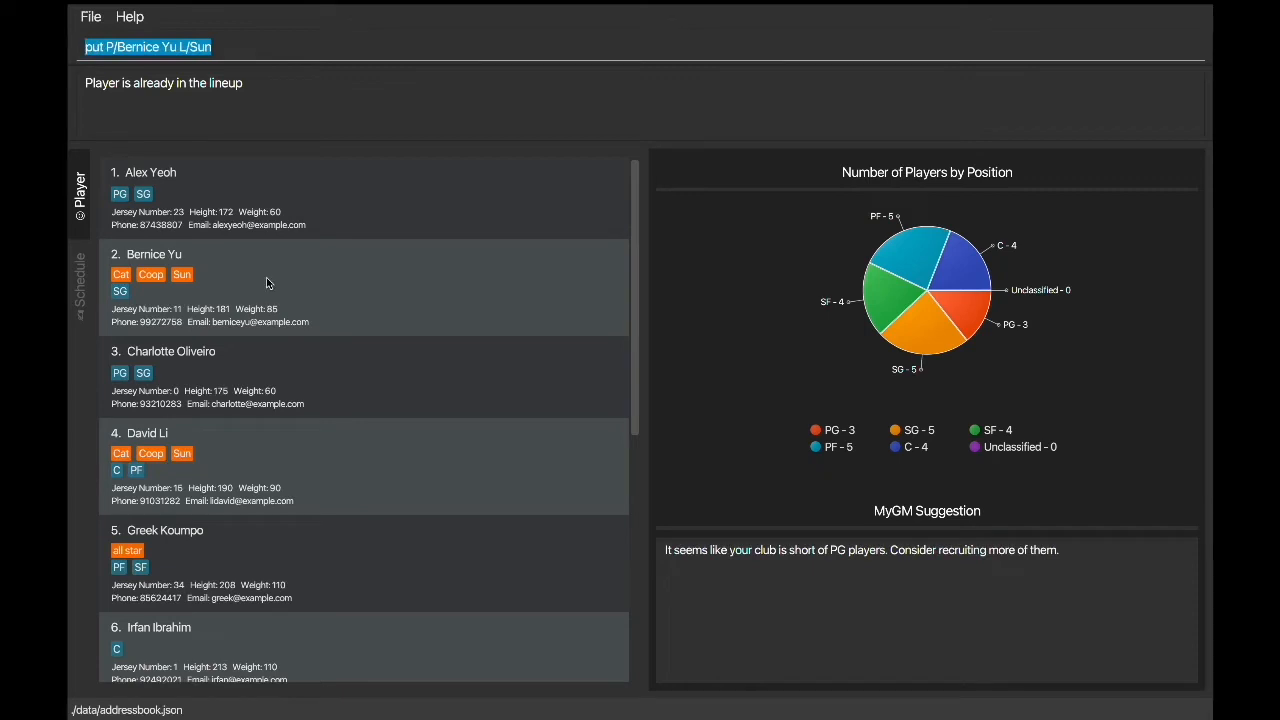
key("BackSpace")
type("delete P/")
key("Return")
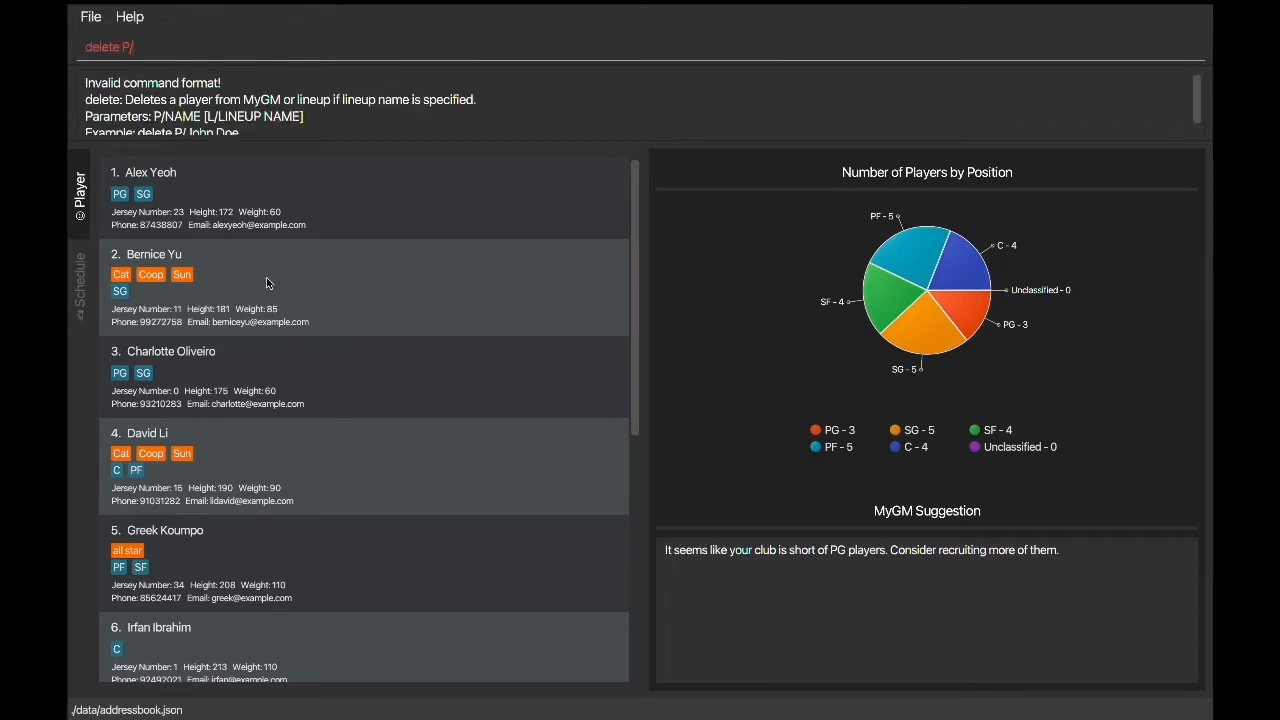
type("LBernice Yu L/Sun")
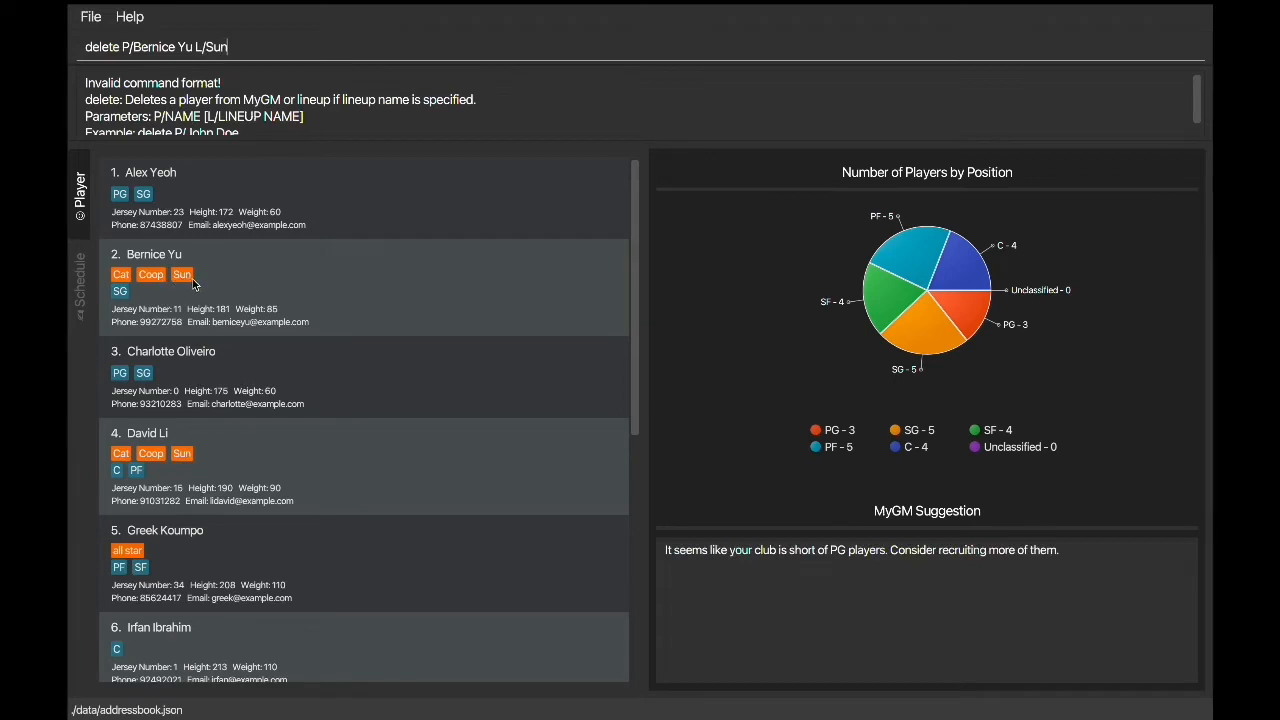
key("Return")
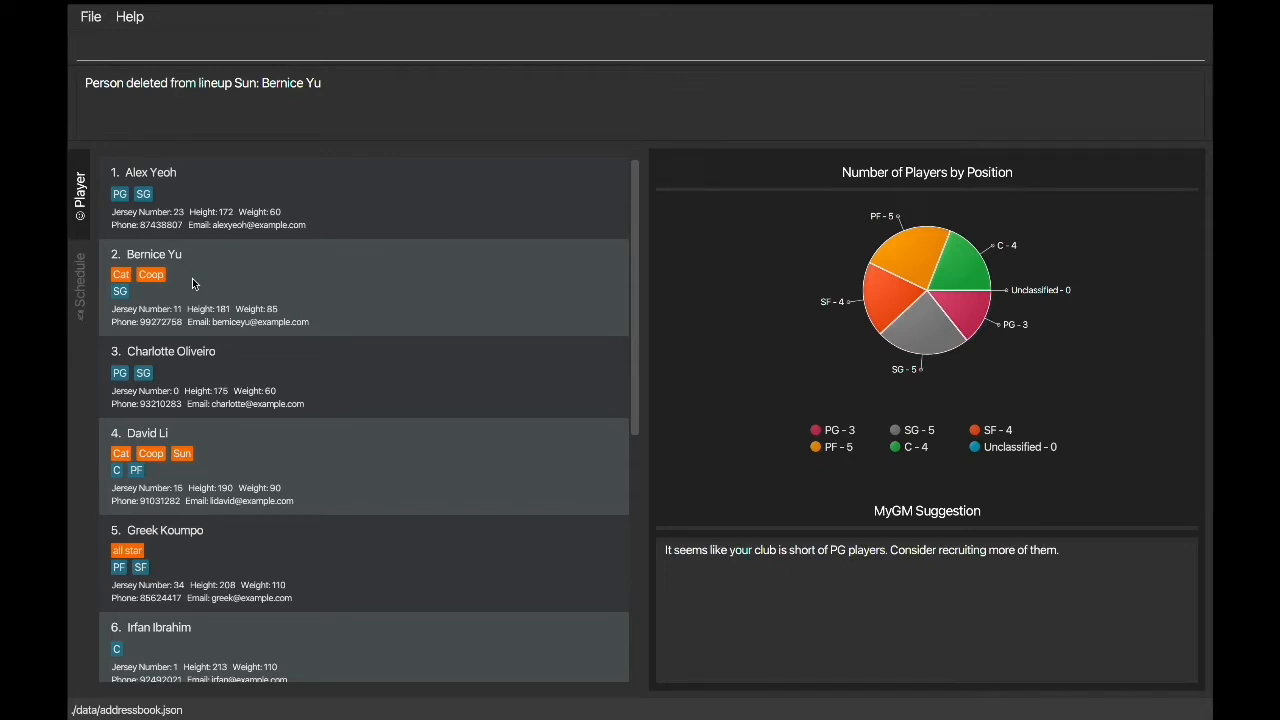
Step: Check the lineup delete format, delete the Sun lineup and review the lineup tags in the player list
type("delete L/")
key("Return")
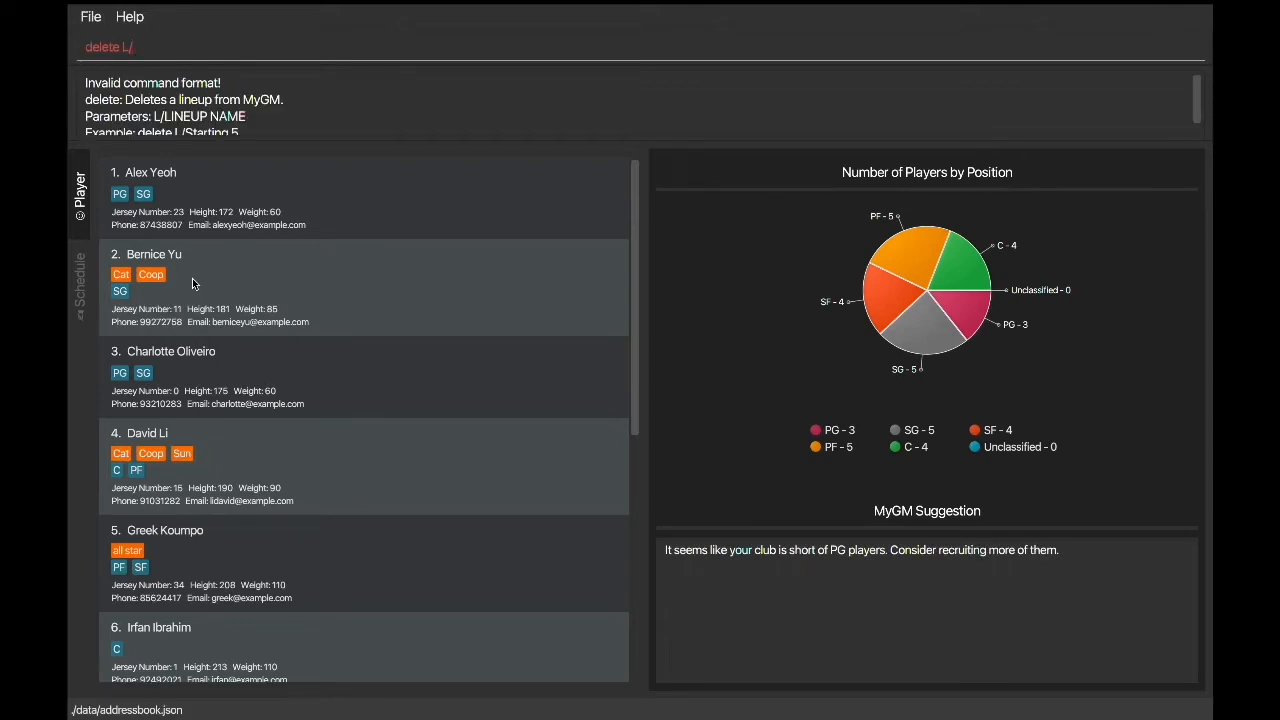
scroll(211, 411, "down", 3)
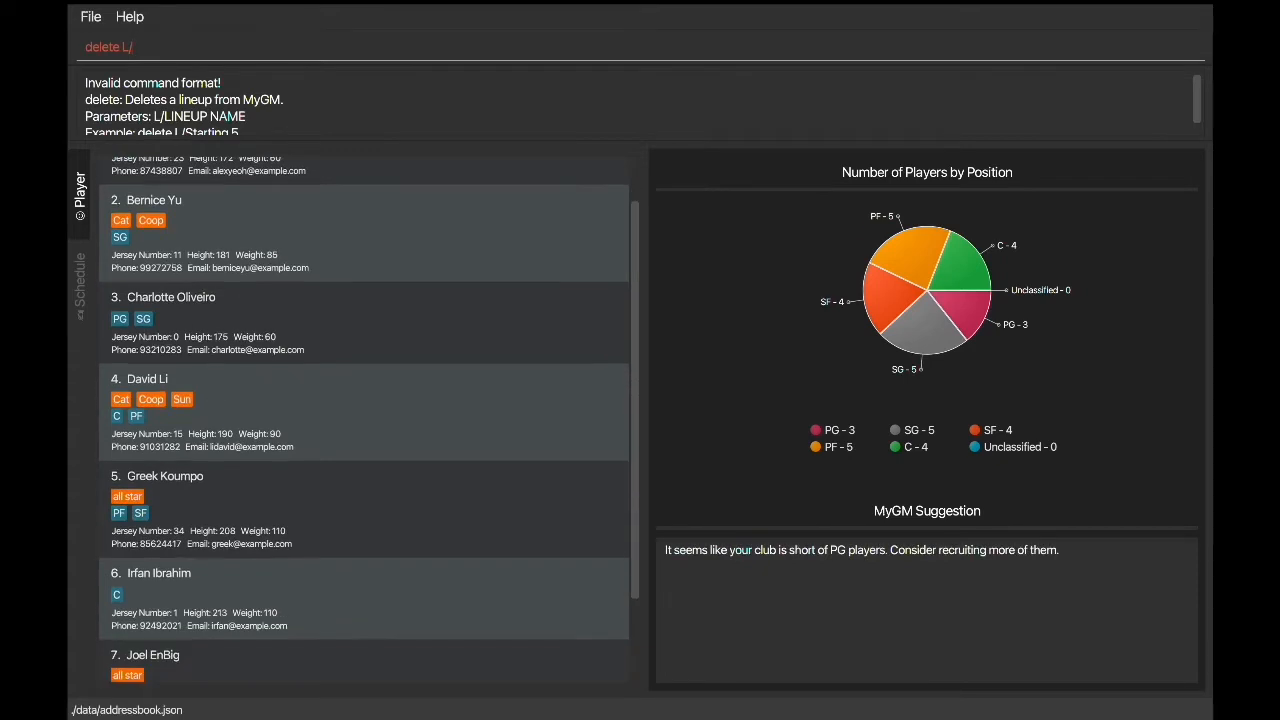
type("Sun")
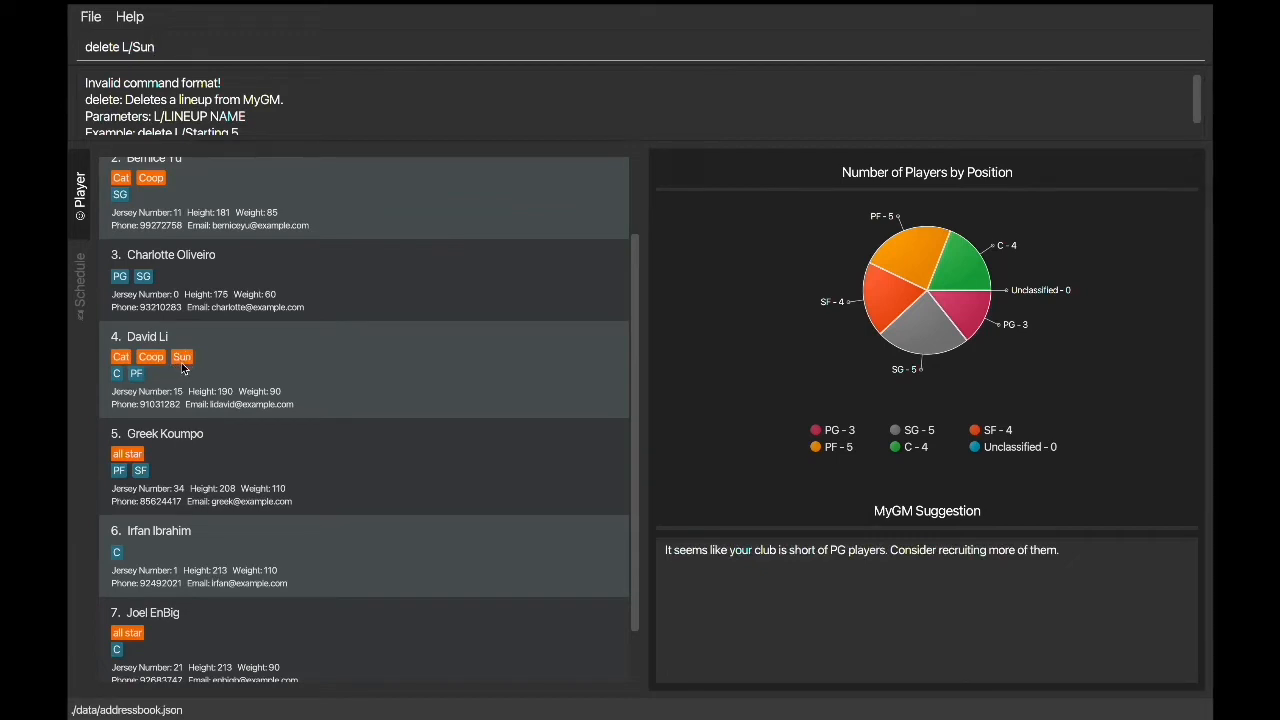
key("Return")
scroll(183, 369, "down", 5)
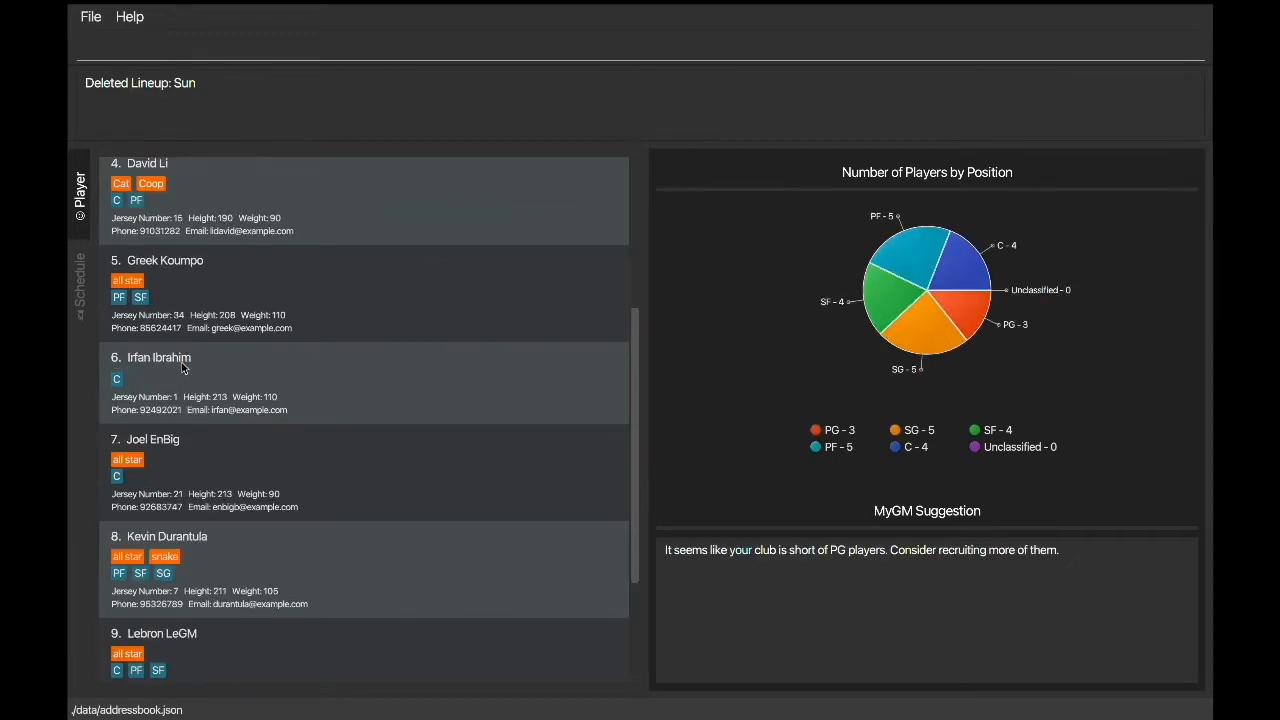
scroll(183, 369, "up", 5)
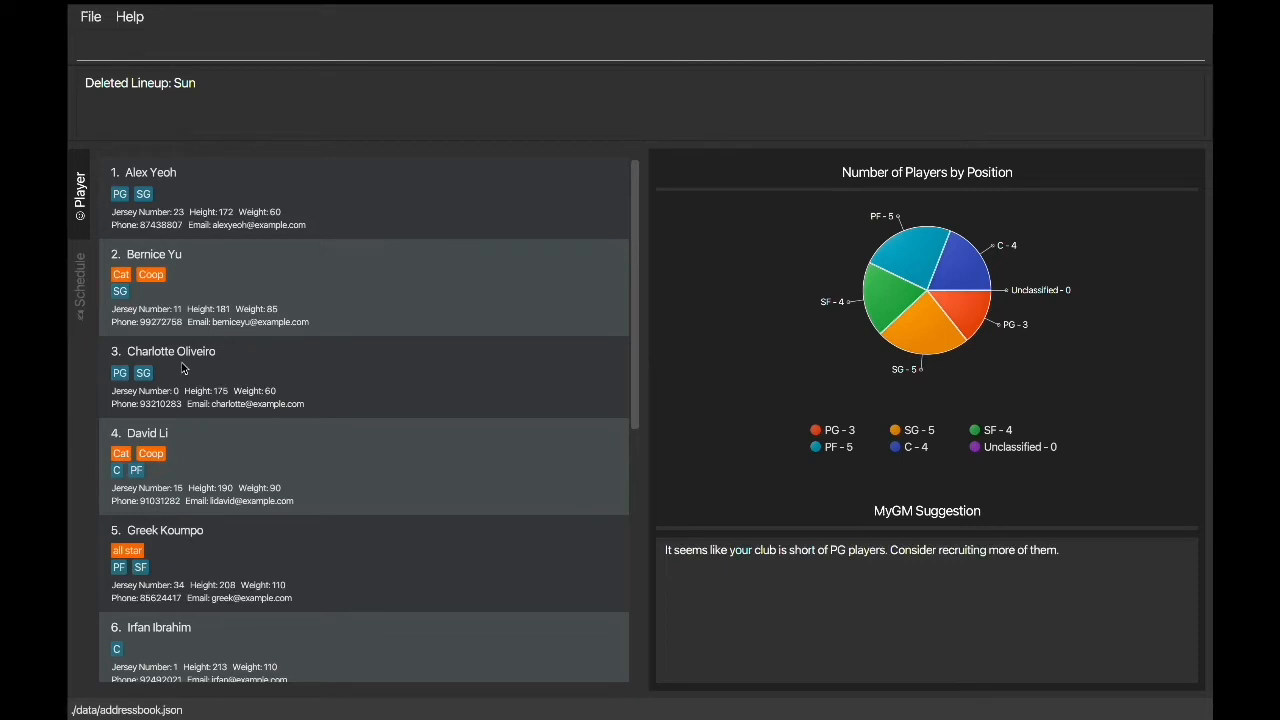
Step: Check the lineup edit format, rename the all star lineup to Kp and review the lineup tags in the player list
type("edit L/")
key("Return")
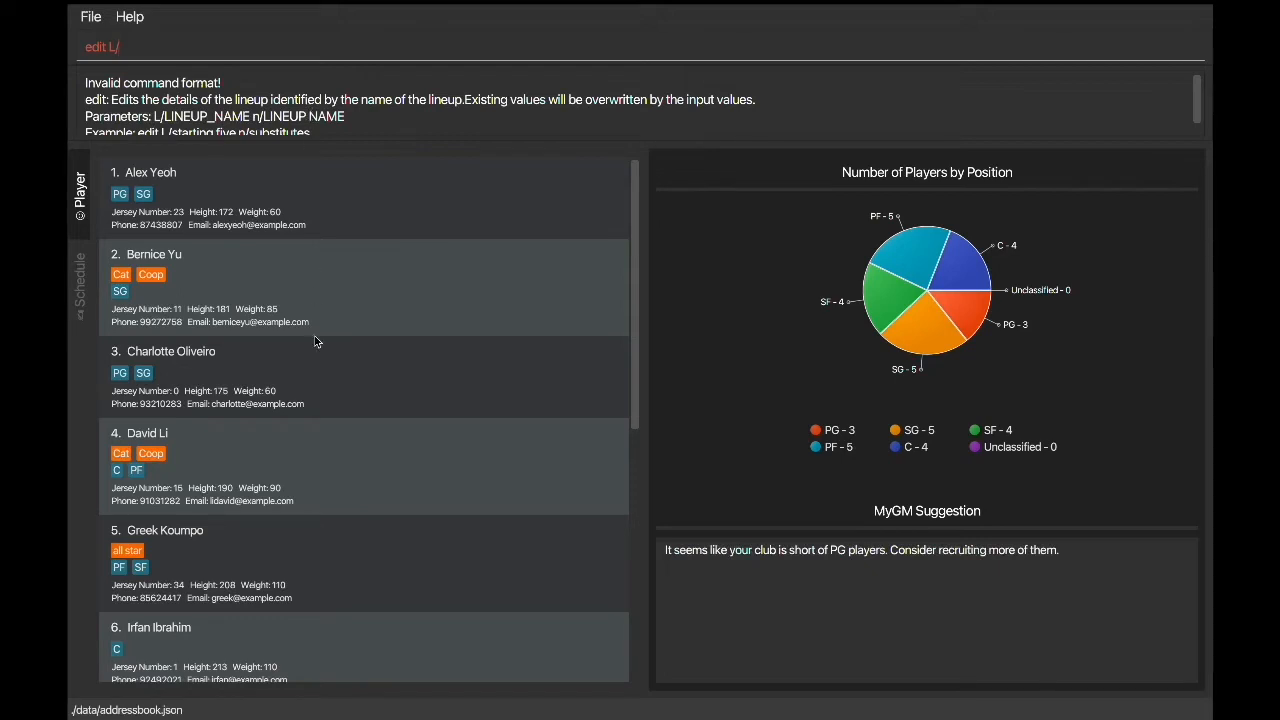
scroll(319, 340, "down", 5)
type("all s")
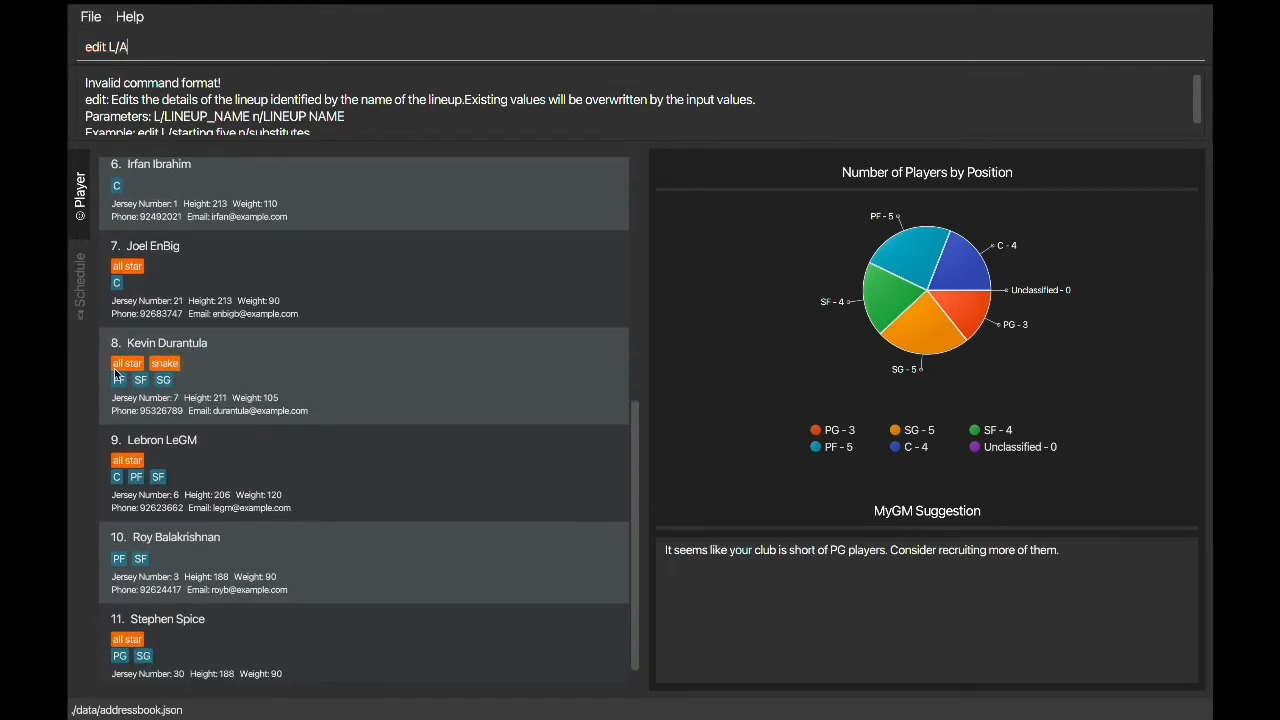
type("tar n/Kp")
key("Return")
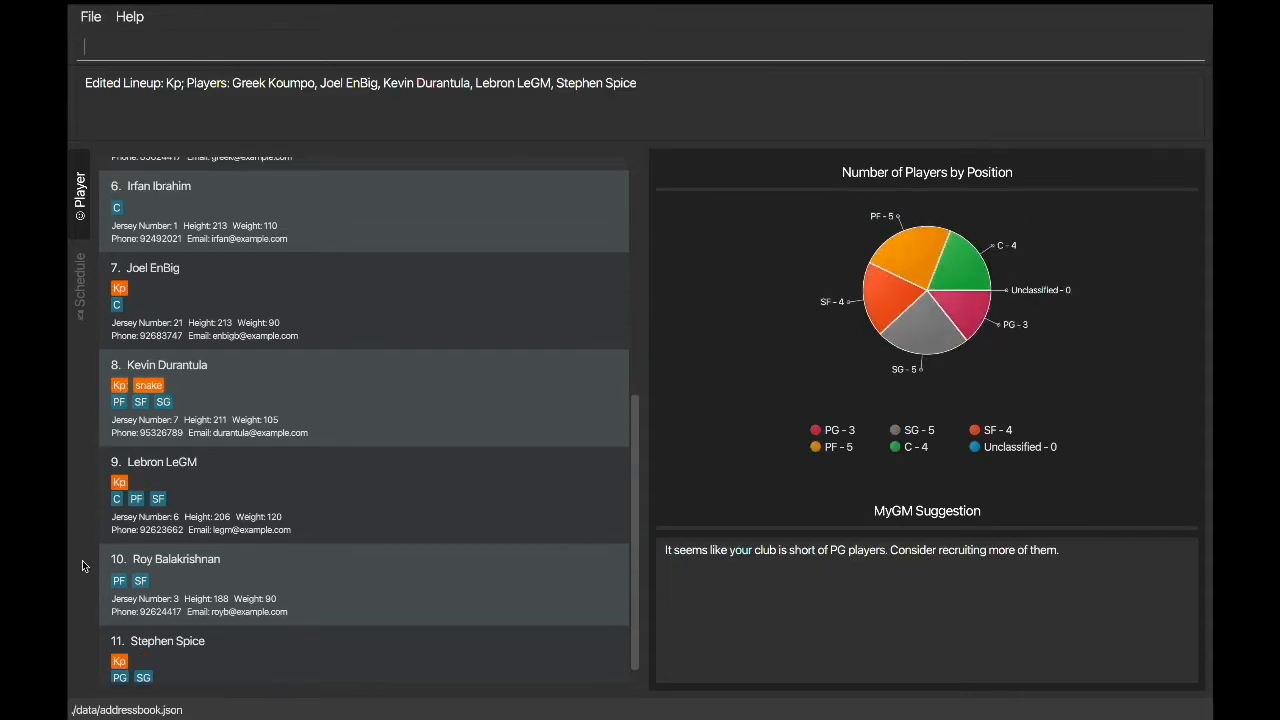
scroll(137, 594, "down", 1)
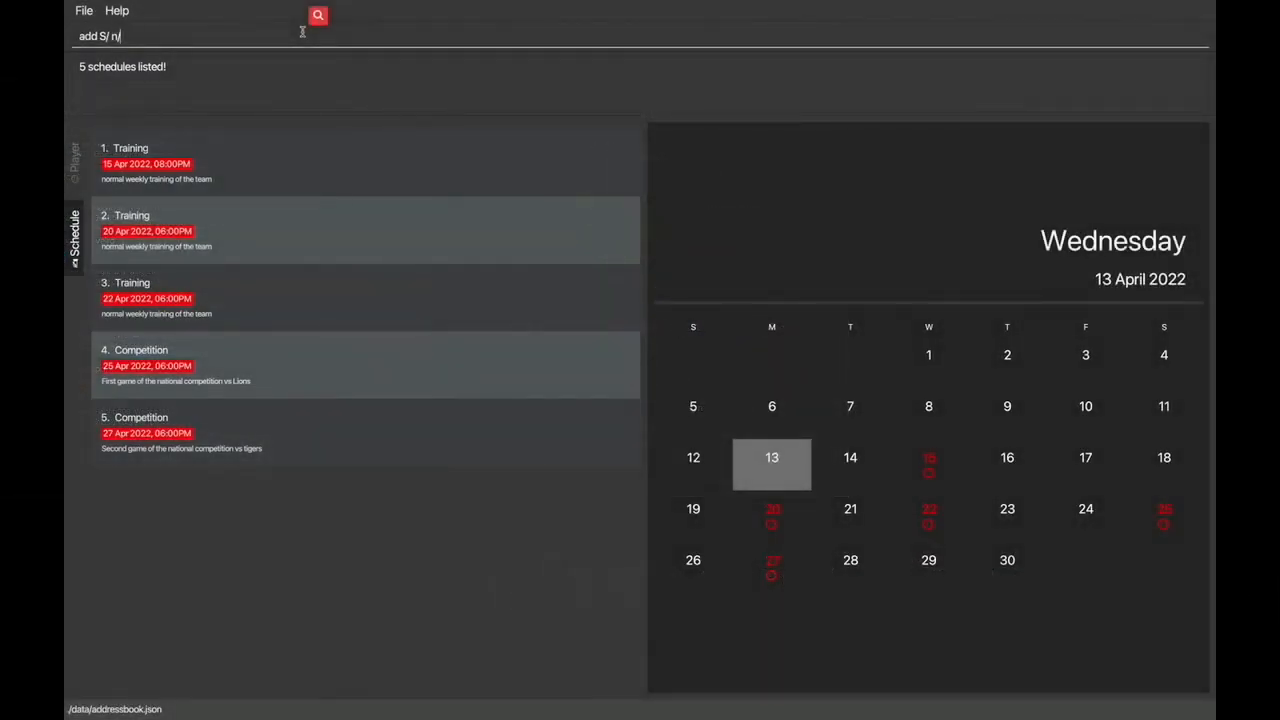
Step: Clear the leftover command text and begin an add schedule command with the name Extra Training
key("BackSpace")
key("BackSpace")
key("BackSpace")
key("BackSpace")
key("BackSpace")
key("BackSpace")
key("BackSpace")
key("BackSpace")
key("BackSpace")
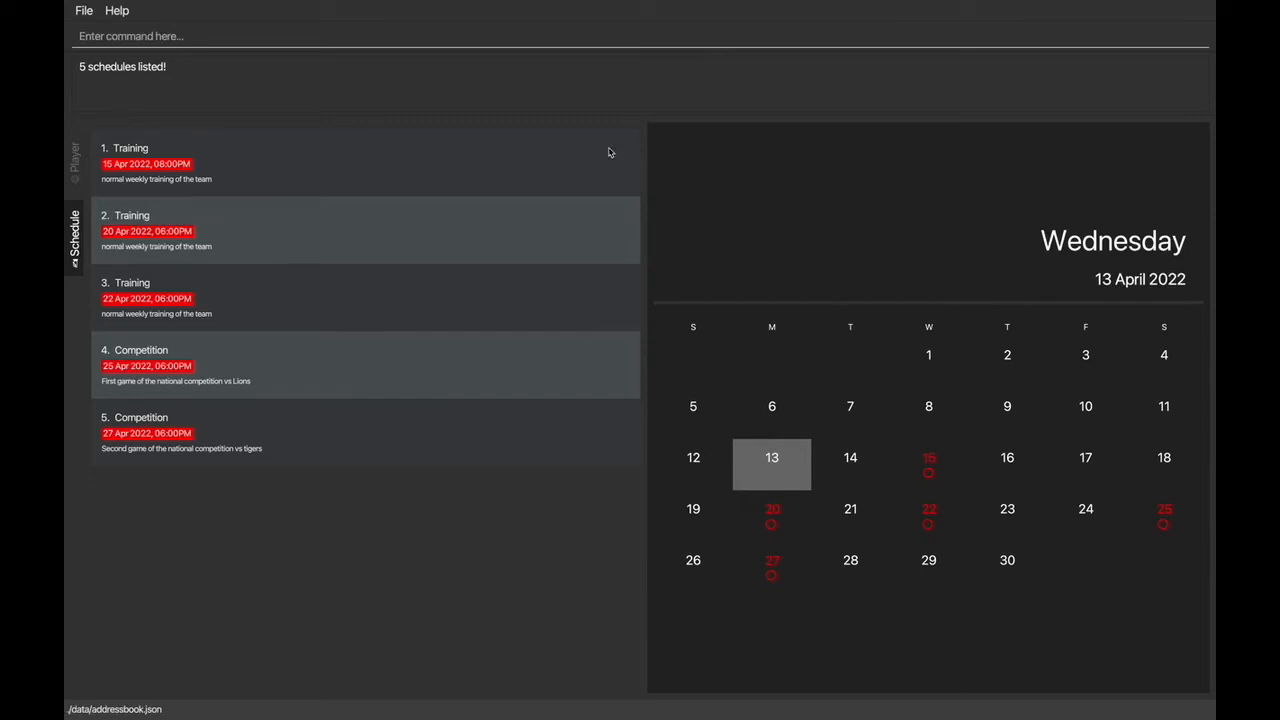
left_click(578, 37)
type("add S/ n/Extra Training r/")
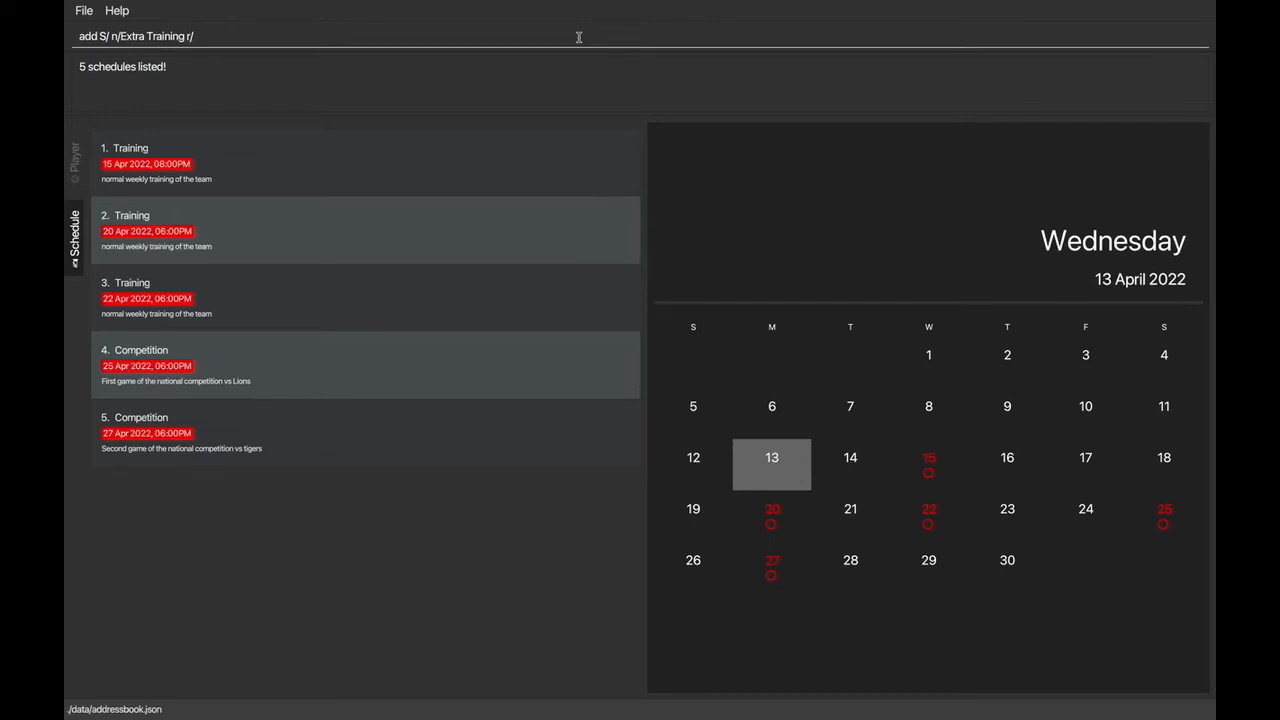
type("Extra trainin go")
Step: Add the schedule with the description "Extra training to prepare for the competition" and the date and time 23/04/2022 1800
key("BackSpace")
key("BackSpace")
key("BackSpace")
type("g to prepare for the")
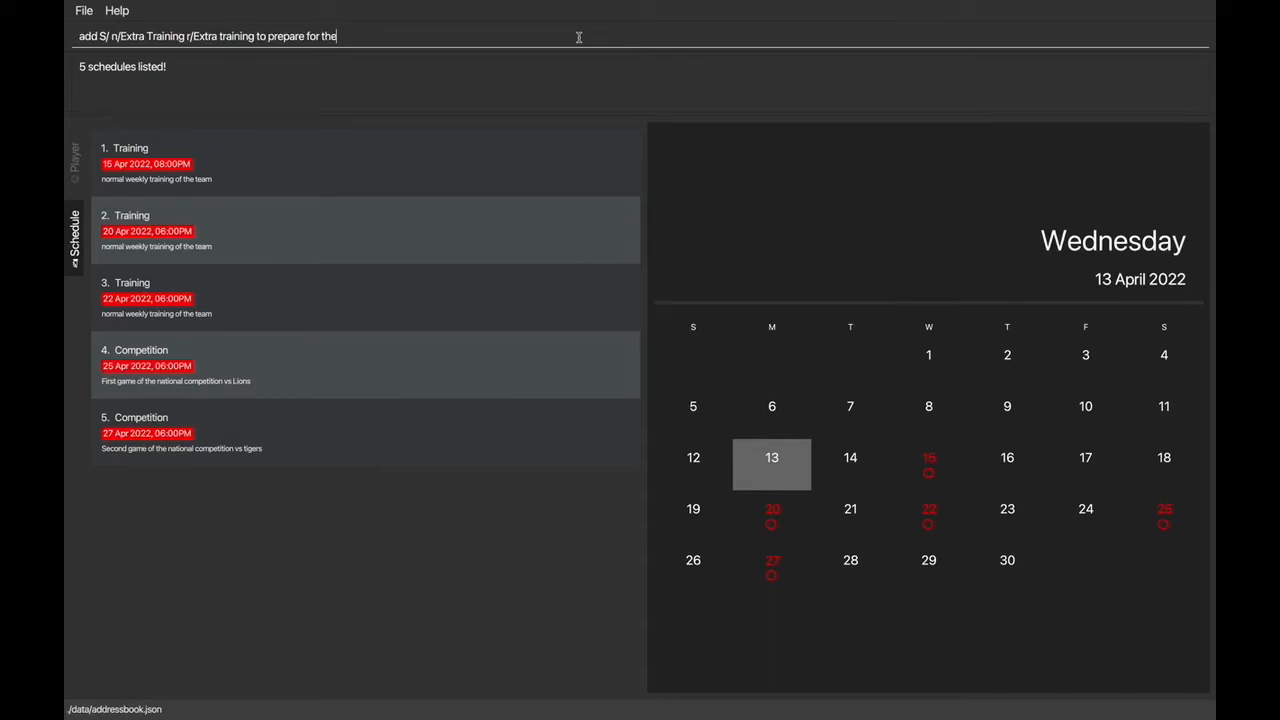
type(" competition d/")
type("23/04/2022 1800")
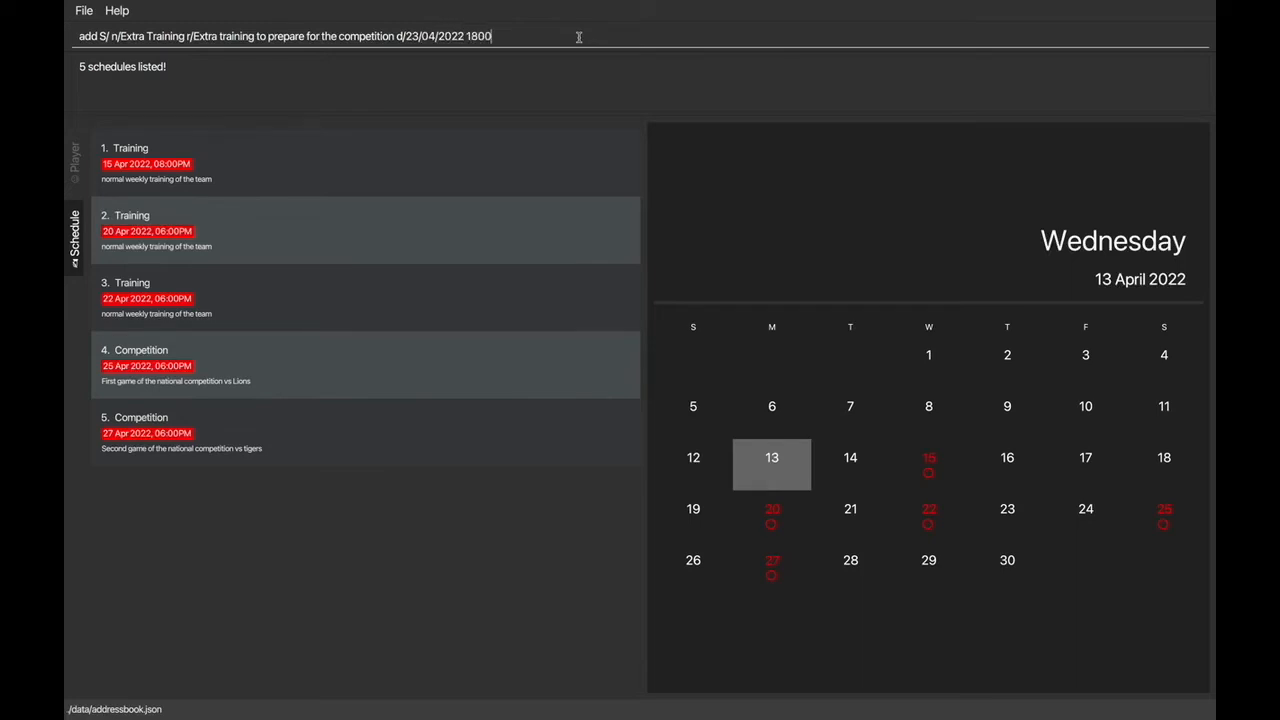
key("Return")
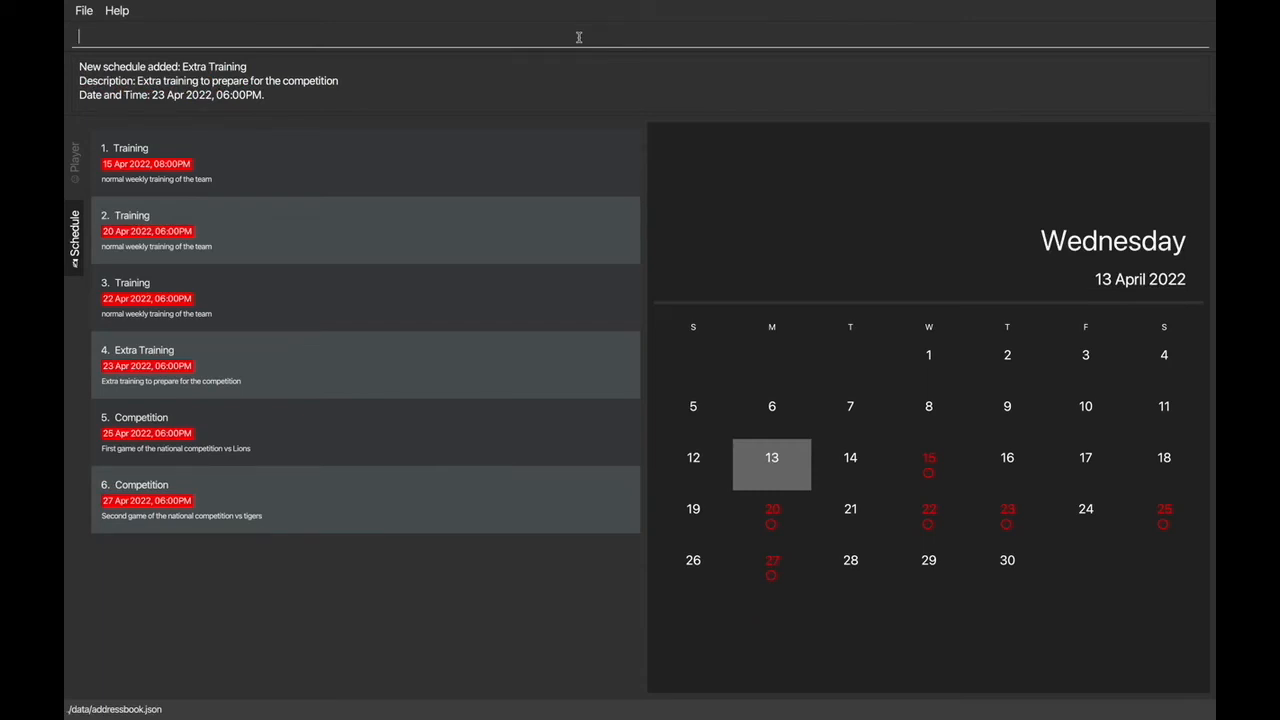
Step: Highlight the details of the added schedule and try the capitalised command "Add S/" without parameters
left_click_drag(82, 65, 305, 93)
left_click(324, 94)
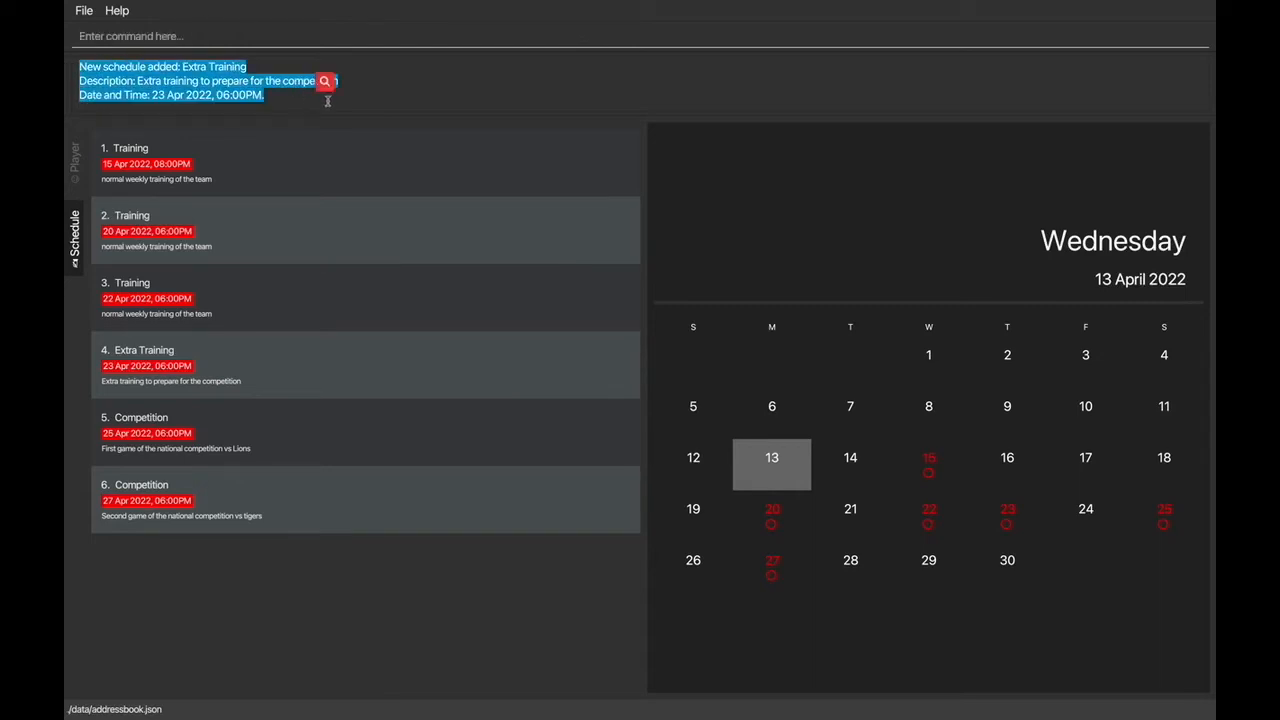
left_click(275, 38)
type("S")
key("BackSpace")
type("A")
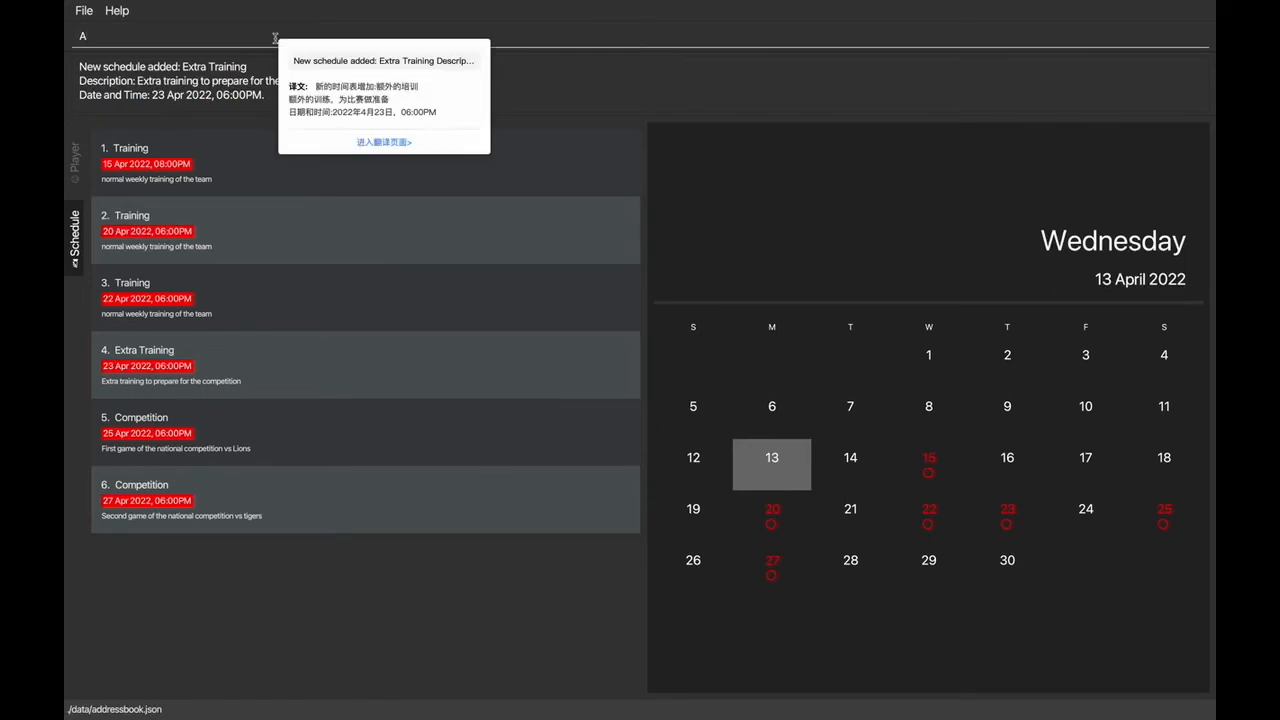
type("dd S/")
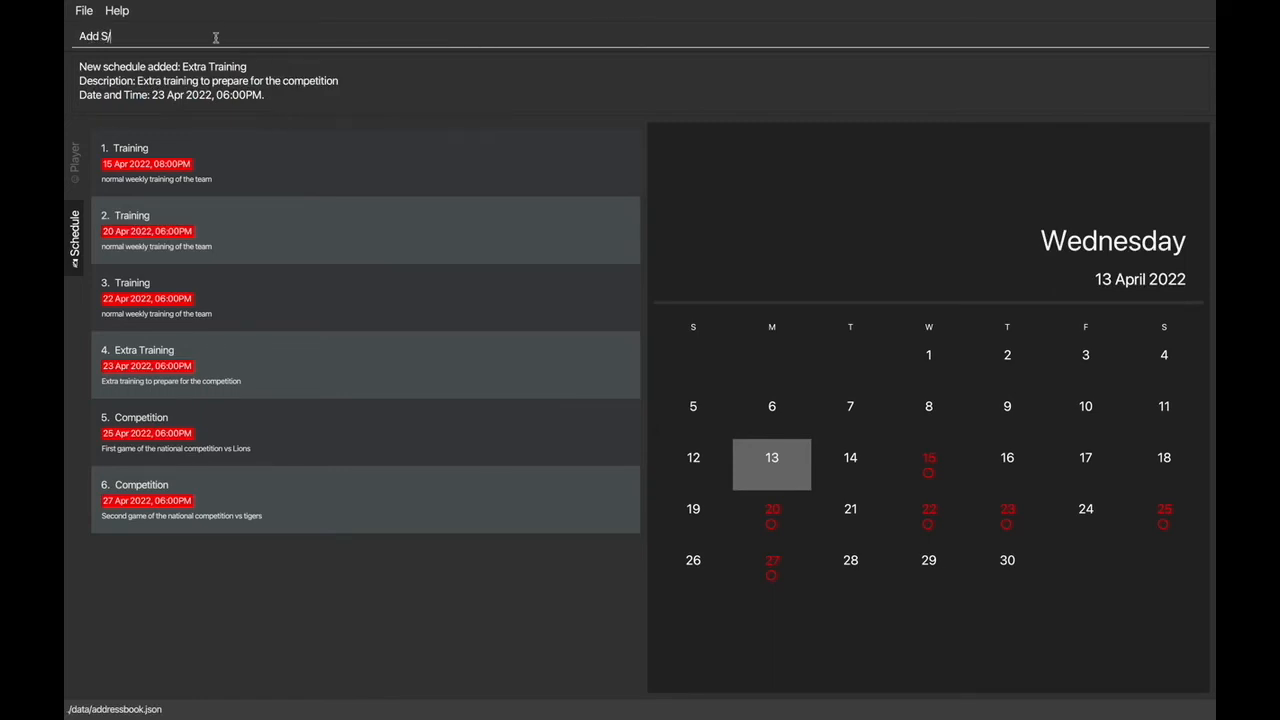
key("Return")
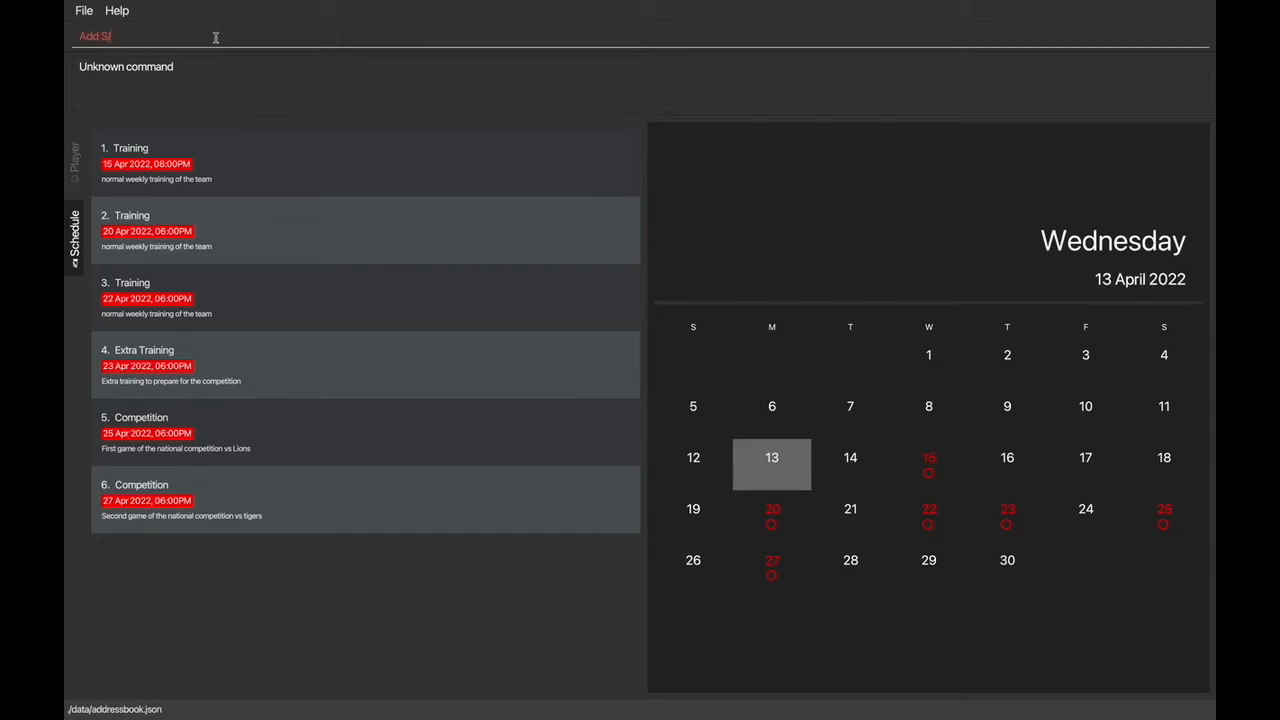
Step: Check the schedule add format by submitting the lowercase command "add S/" without parameters
key("BackSpace")
key("BackSpace")
key("BackSpace")
key("BackSpace")
key("BackSpace")
key("BackSpace")
type("add S/")
key("Return")
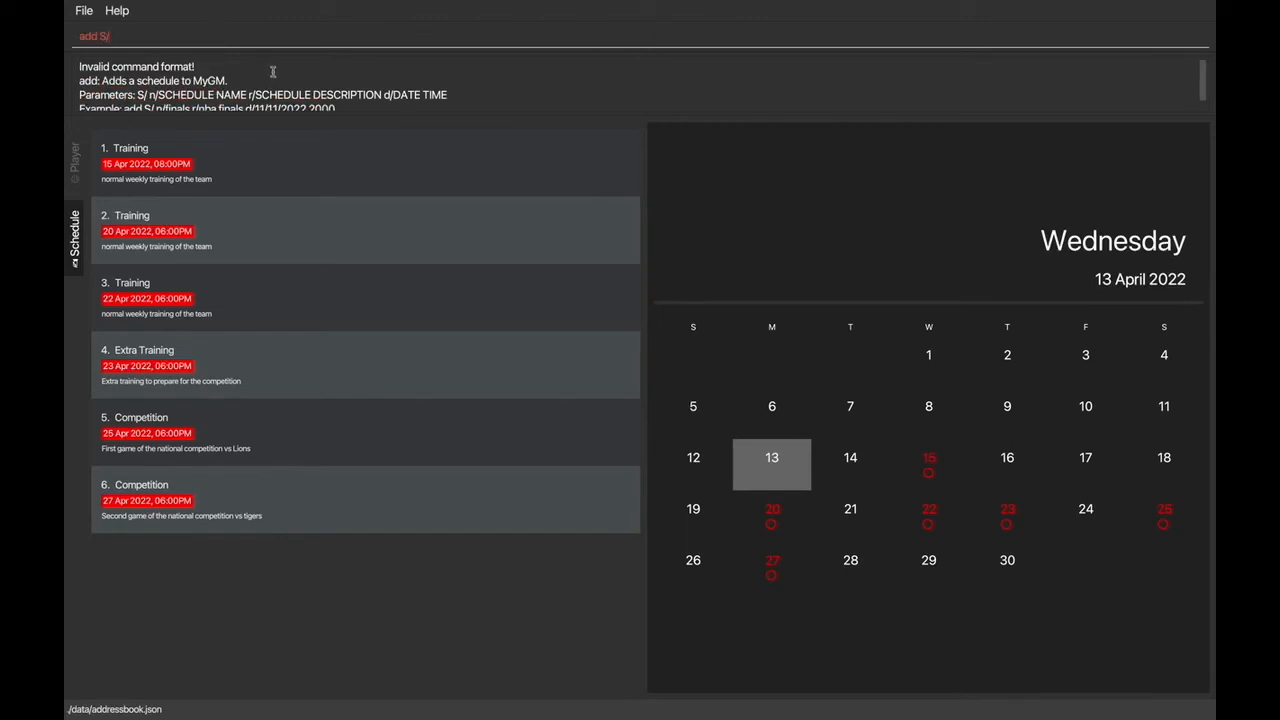
Step: Edit schedule 1 so that its date and time are 15/04/2022 2100
triple_click(270, 35)
key("BackSpace")
type("edit S/1")
type("15/04/2022")
left_click(115, 36)
type("d/")
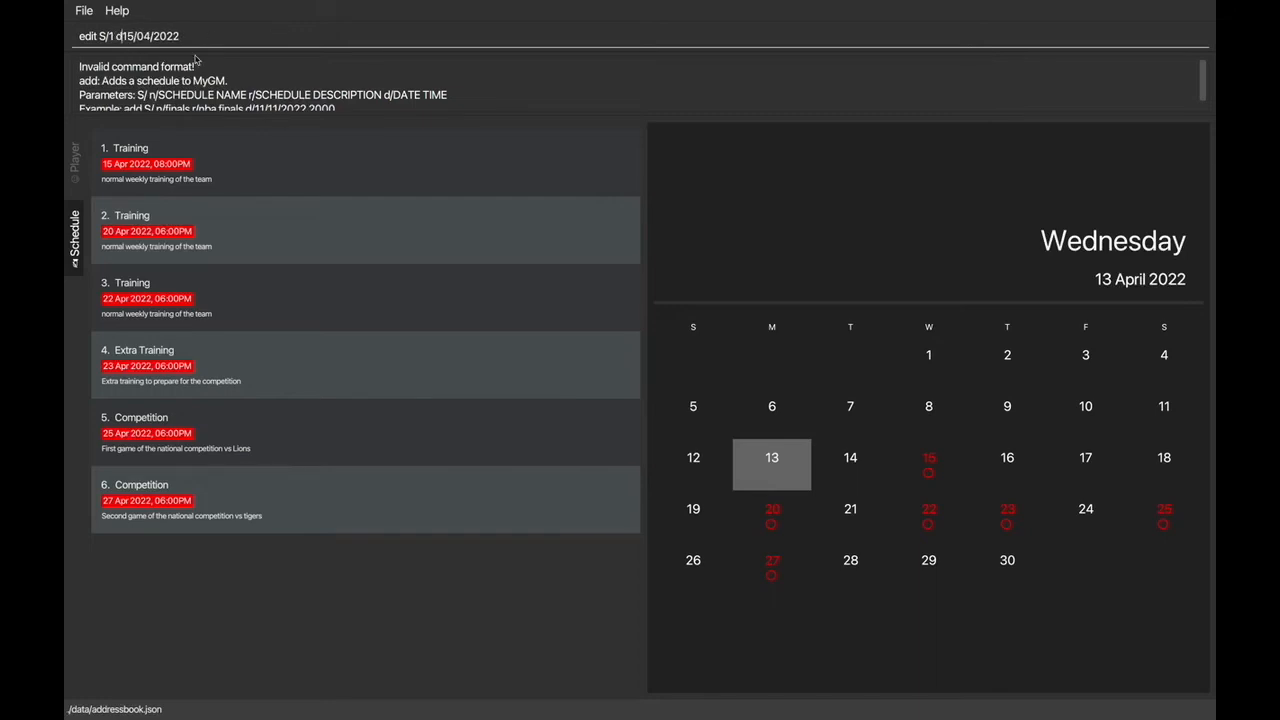
left_click(253, 40)
type("2100")
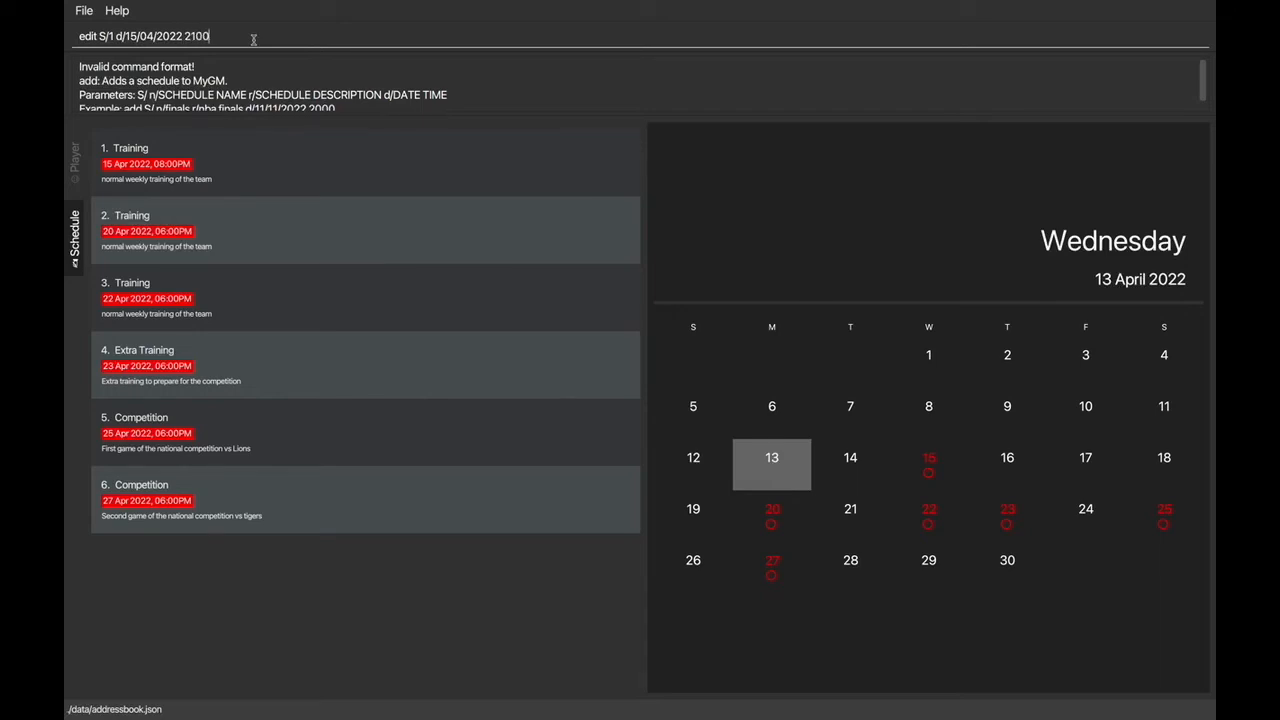
key("Return")
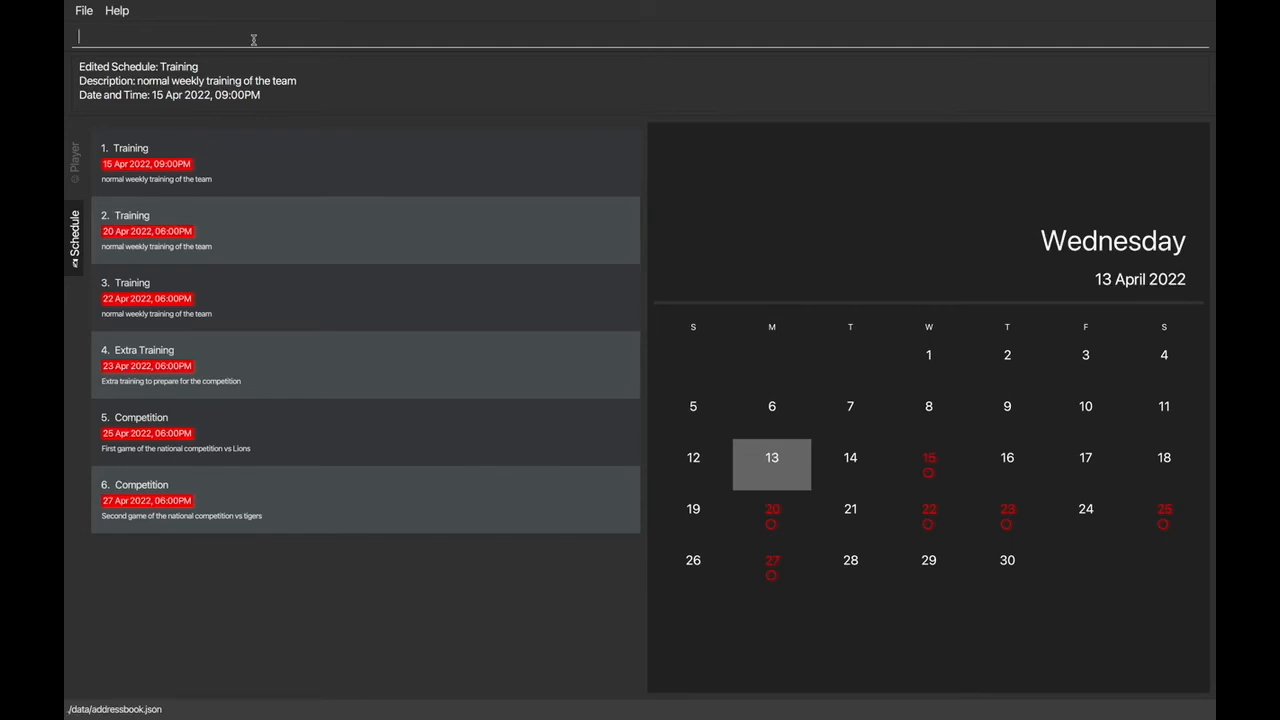
Step: Delete schedule 6, the second competition game, with the schedule delete command
left_click(245, 101)
left_click(240, 35)
type("delte")
key("BackSpace")
key("BackSpace")
type("ete S/6")
key("Return")
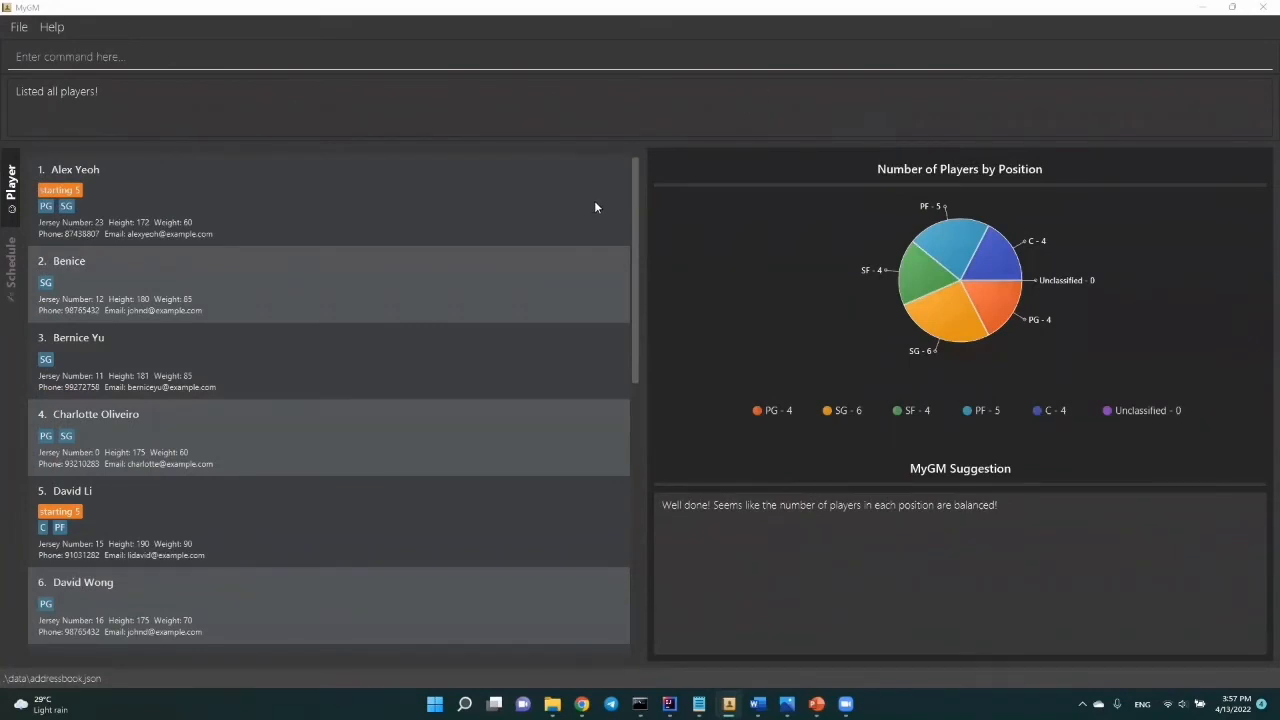
Step: View only the players who share the first name of the player with jersey number 15
left_click(57, 57)
type("view P/")
type("David")
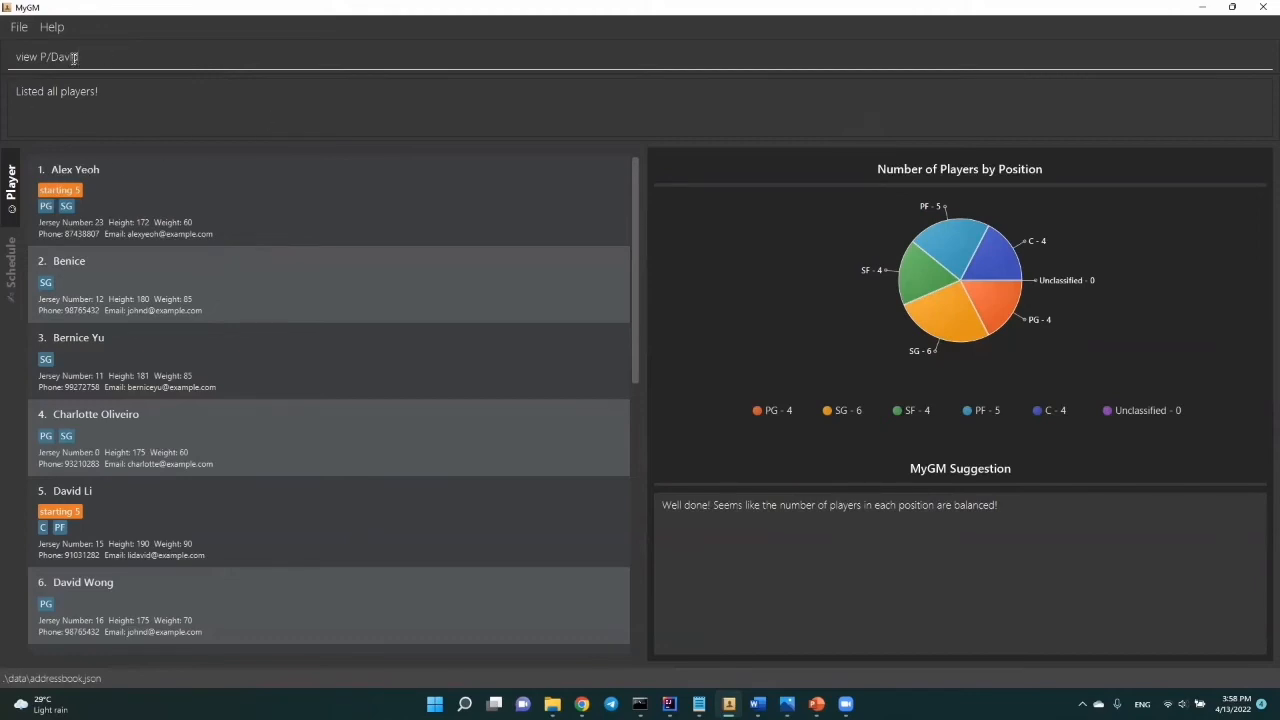
key("Return")
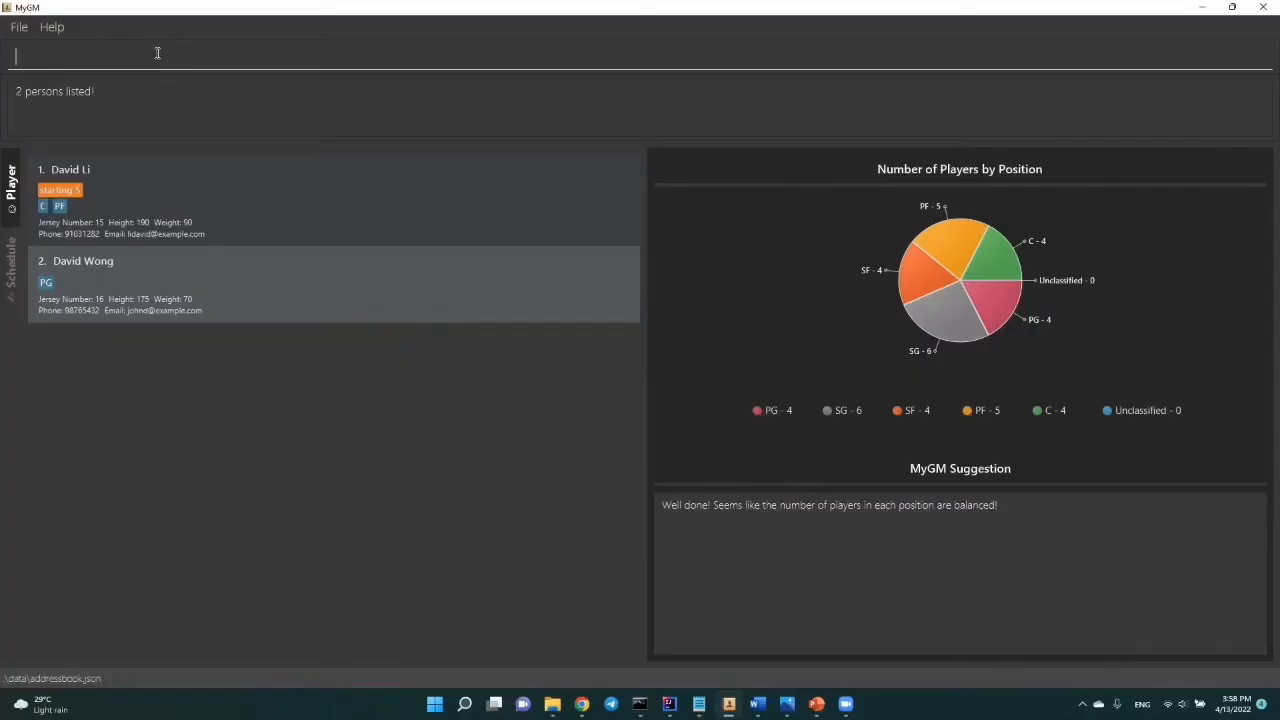
Step: View the players in position C with weight above 100 and height above 190, and list all players again
type("view P/ t/C w/gt100 h/gt190")
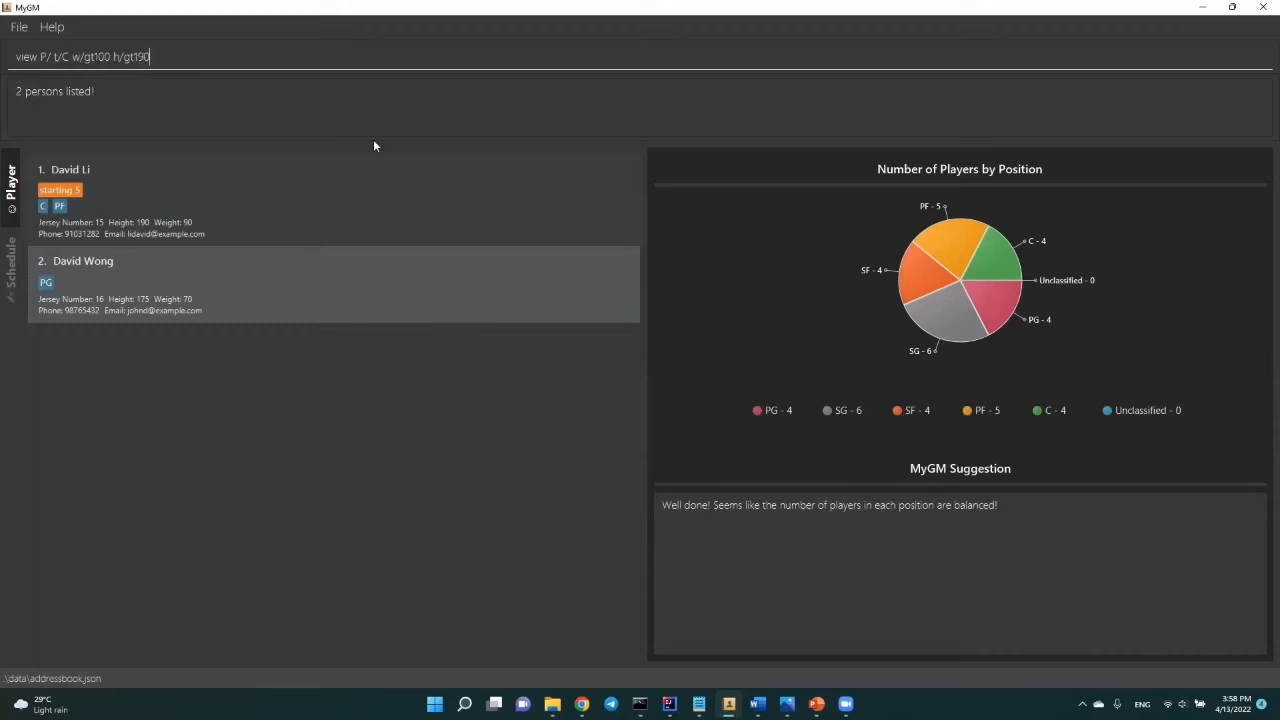
key("Return")
type("view P/")
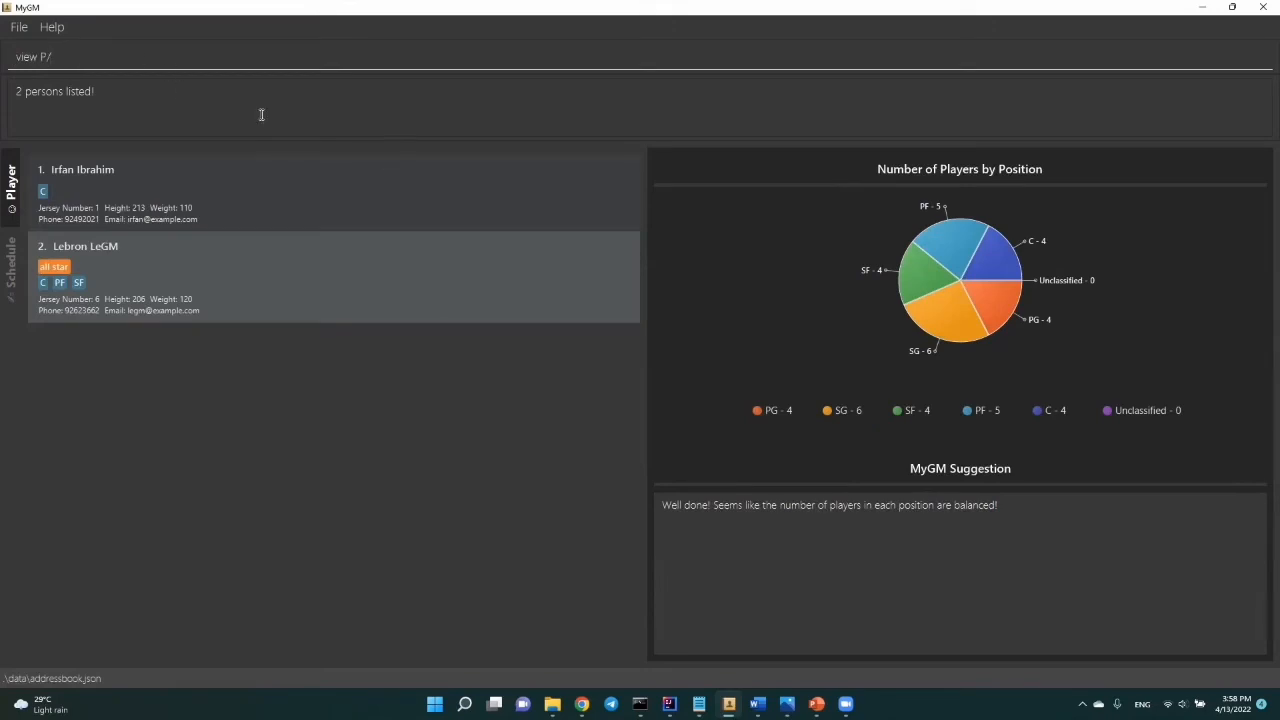
key("Return")
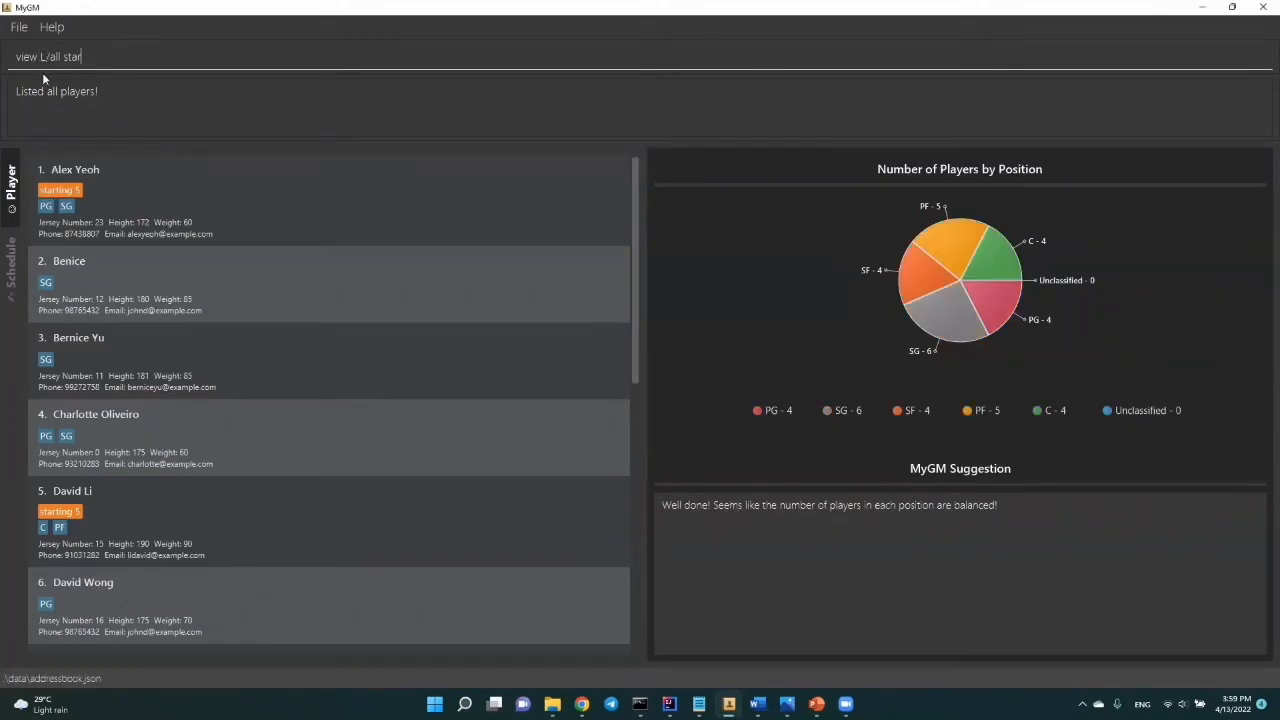
Step: View the players in the all star lineup, and list all lineups with their players
key("Return")
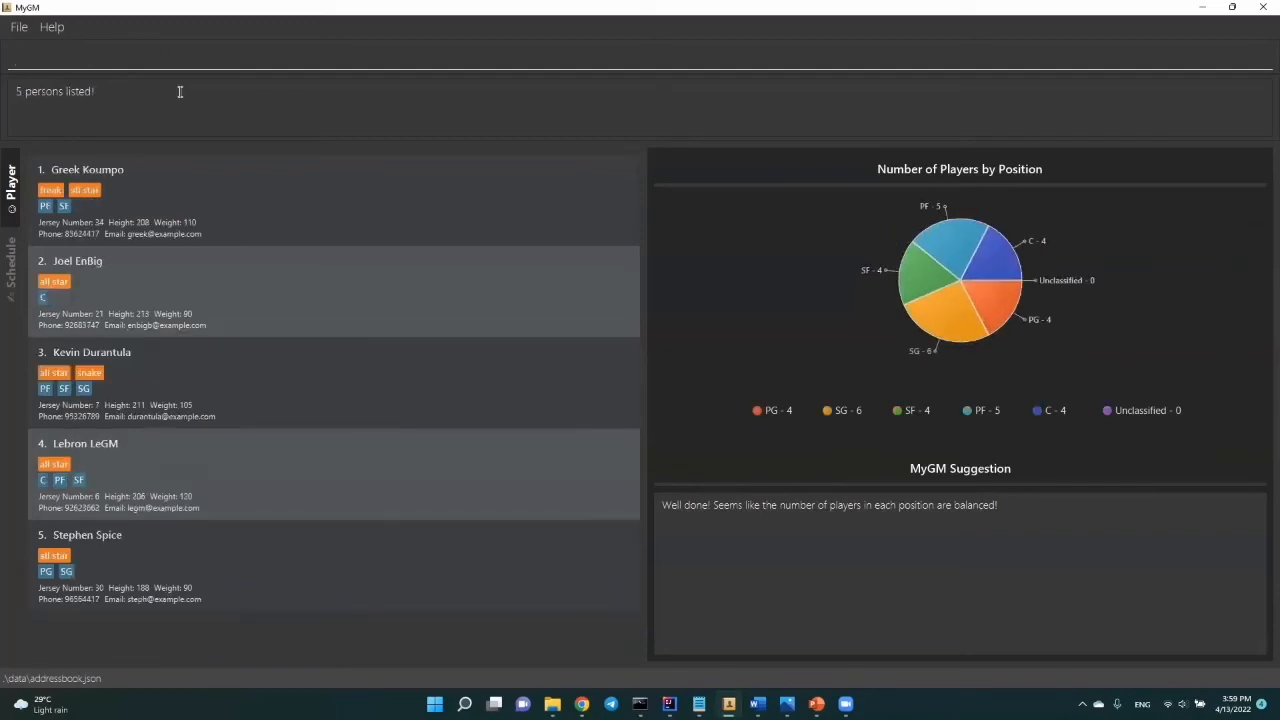
type("view L/")
key("Return")
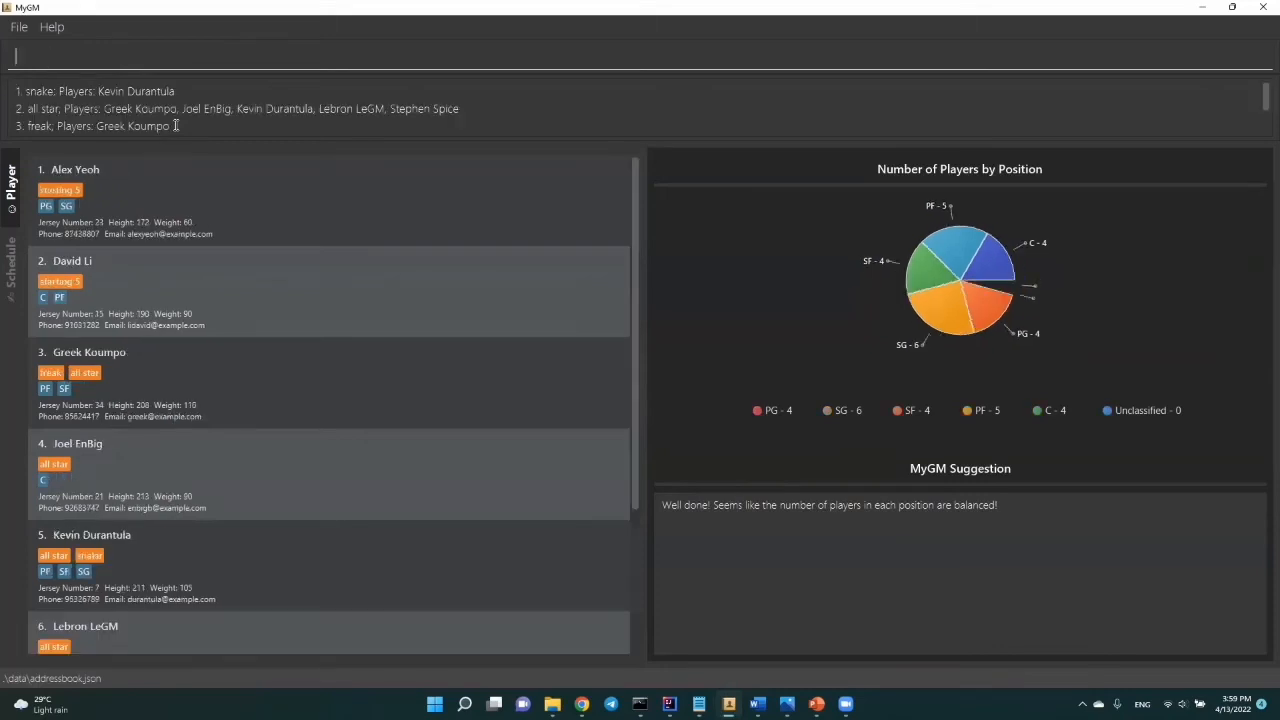
scroll(450, 263, "down", 4)
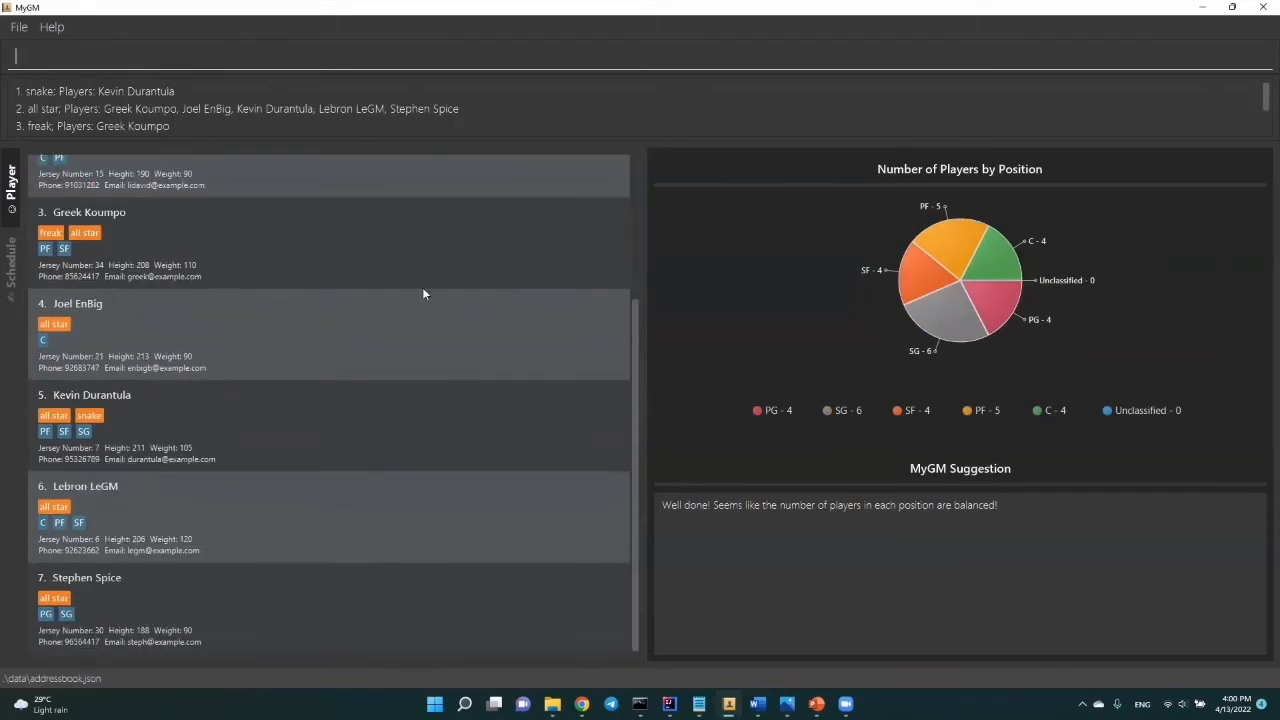
Step: View the players who are in no lineup with the command "view L/ N/"
type("view L/ N/")
scroll(180, 270, "up", 5)
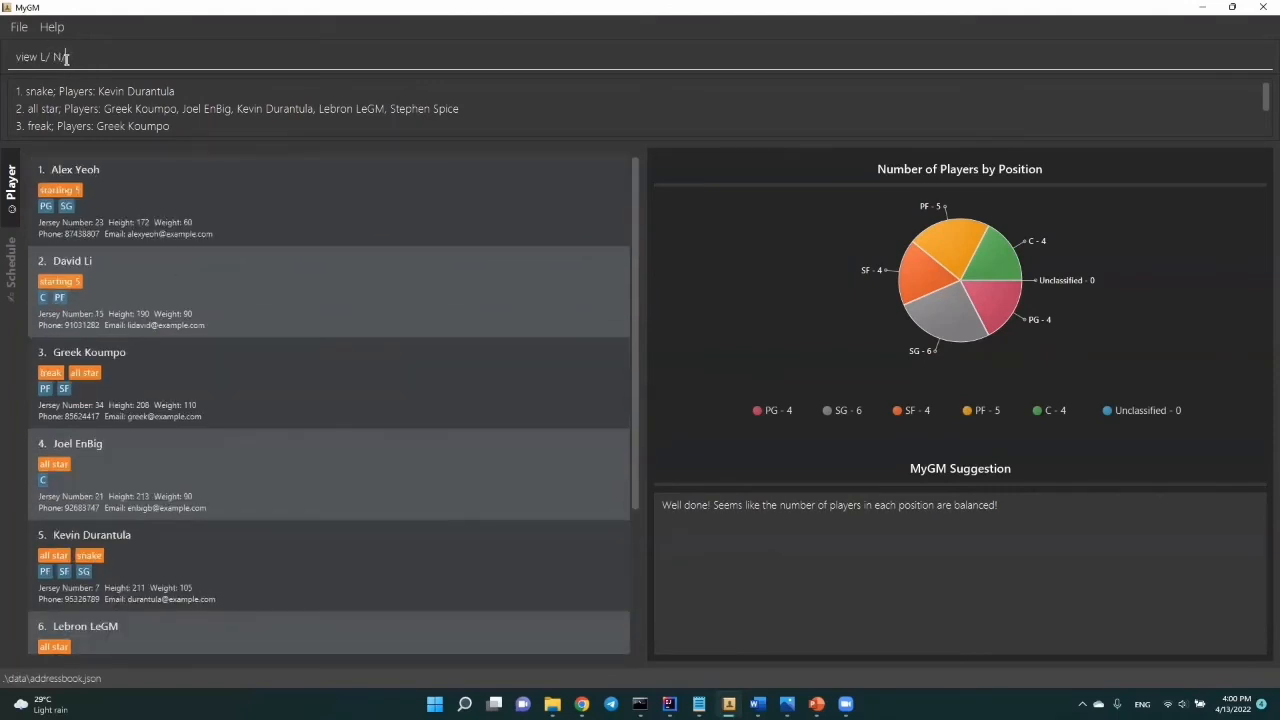
key("Return")
Step: List the active schedules, and filter them to those named training on 20/04/2022
type("view L/")
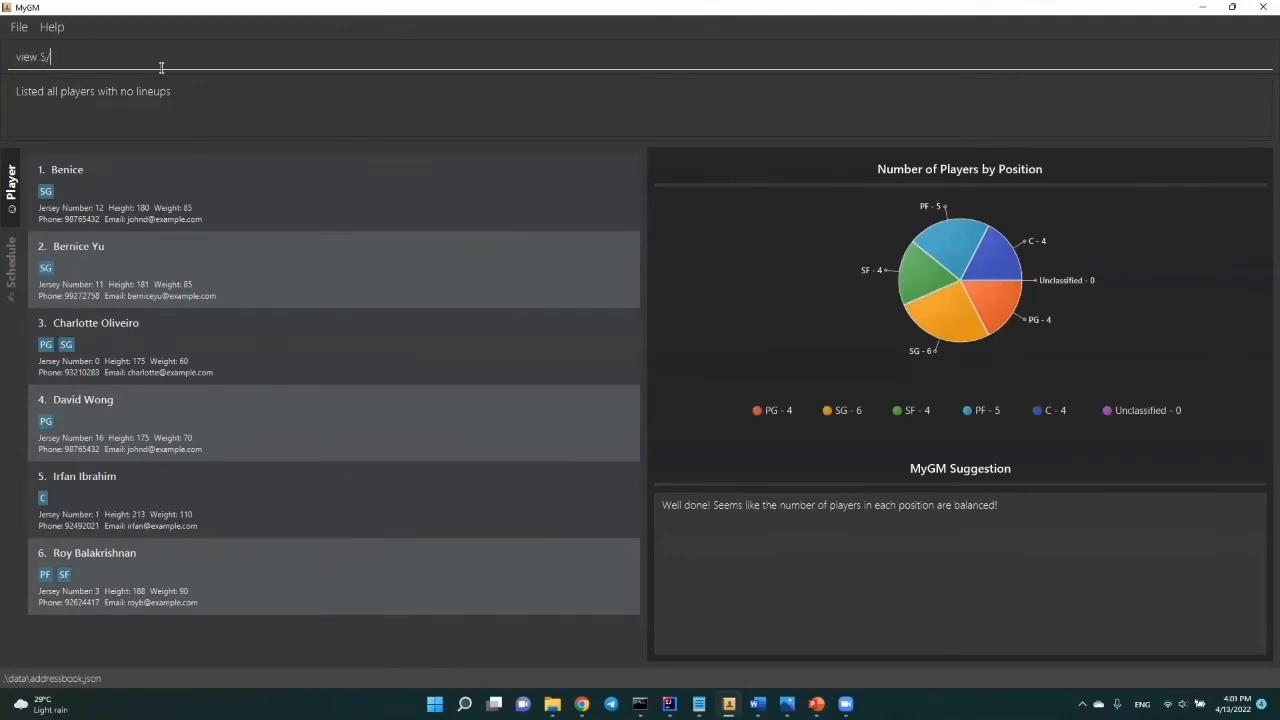
key("Return")
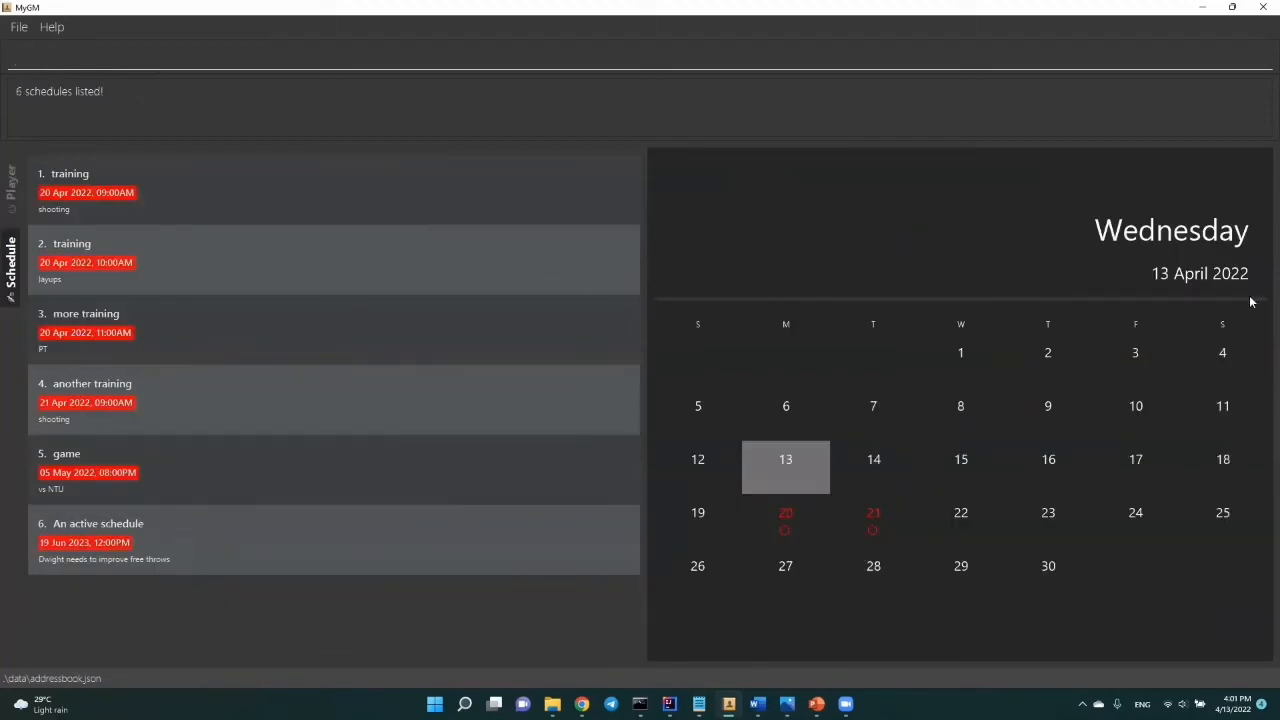
type("view S/training d/20/04/2022")
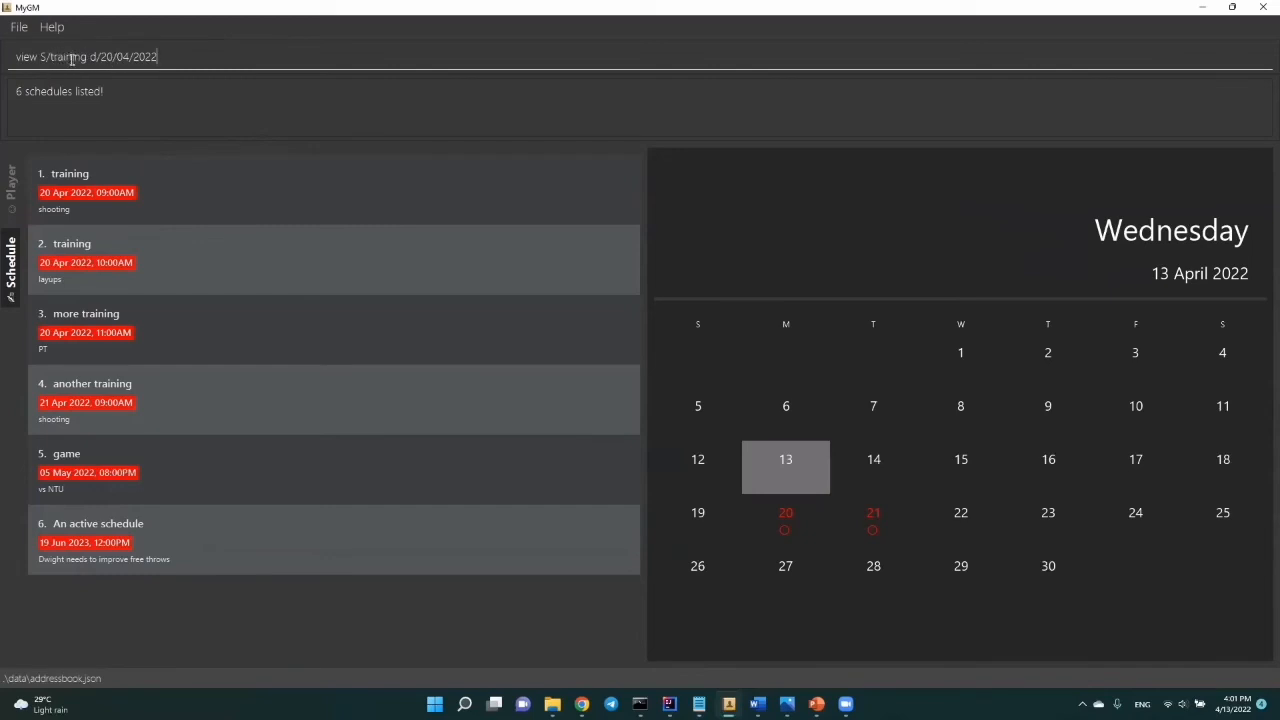
key("Return")
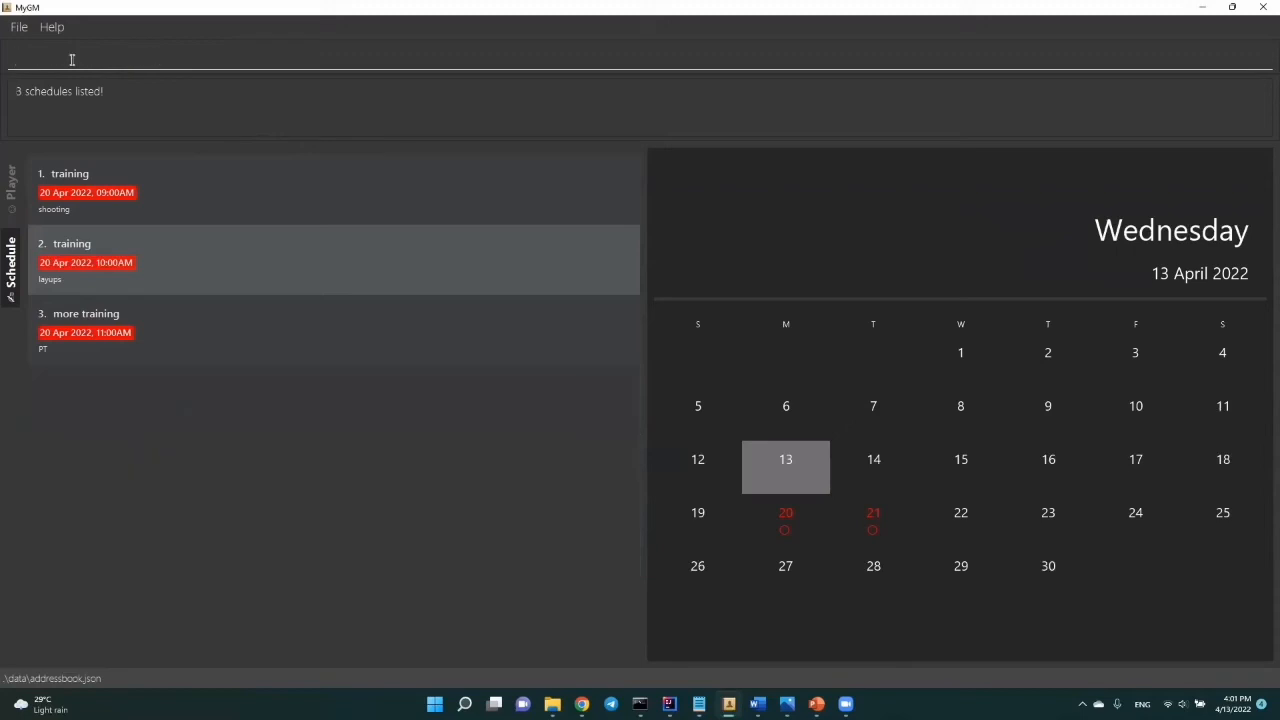
Step: Fetch the prepared schedule view command and list the archived schedules with the option a/archive
key("alt+Tab")
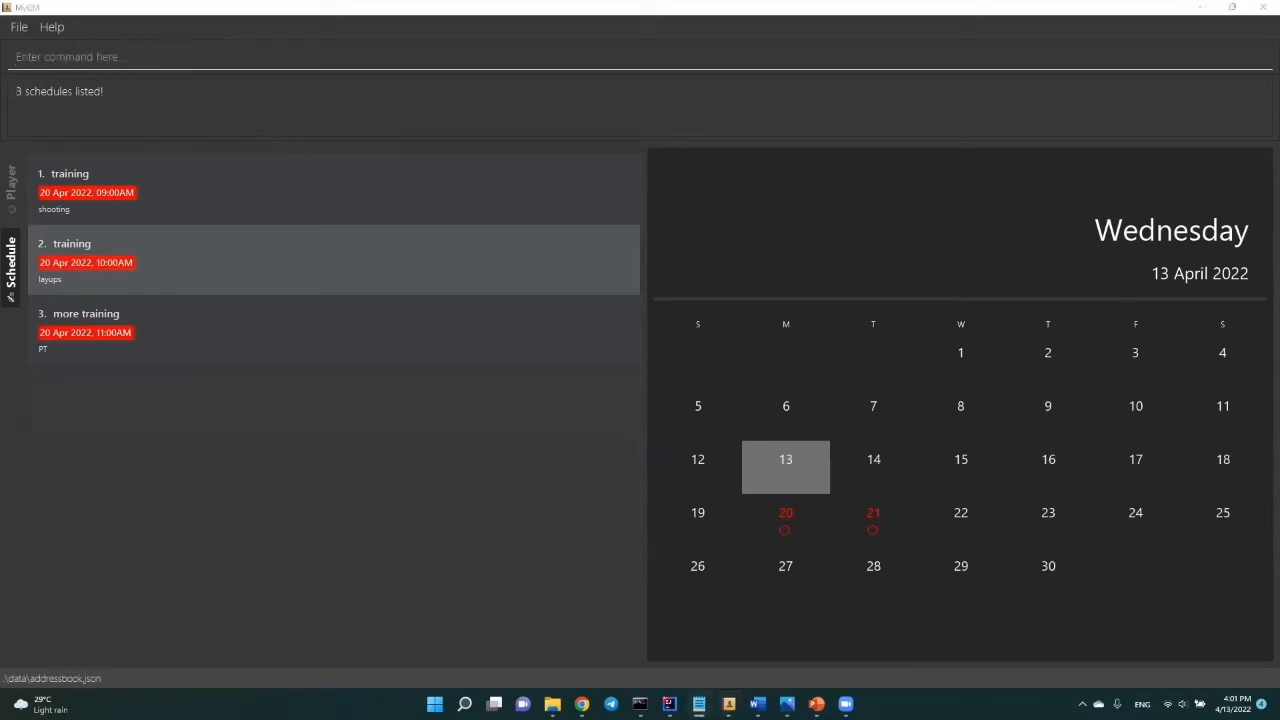
left_click(120, 76)
type("view S/ a/archive")
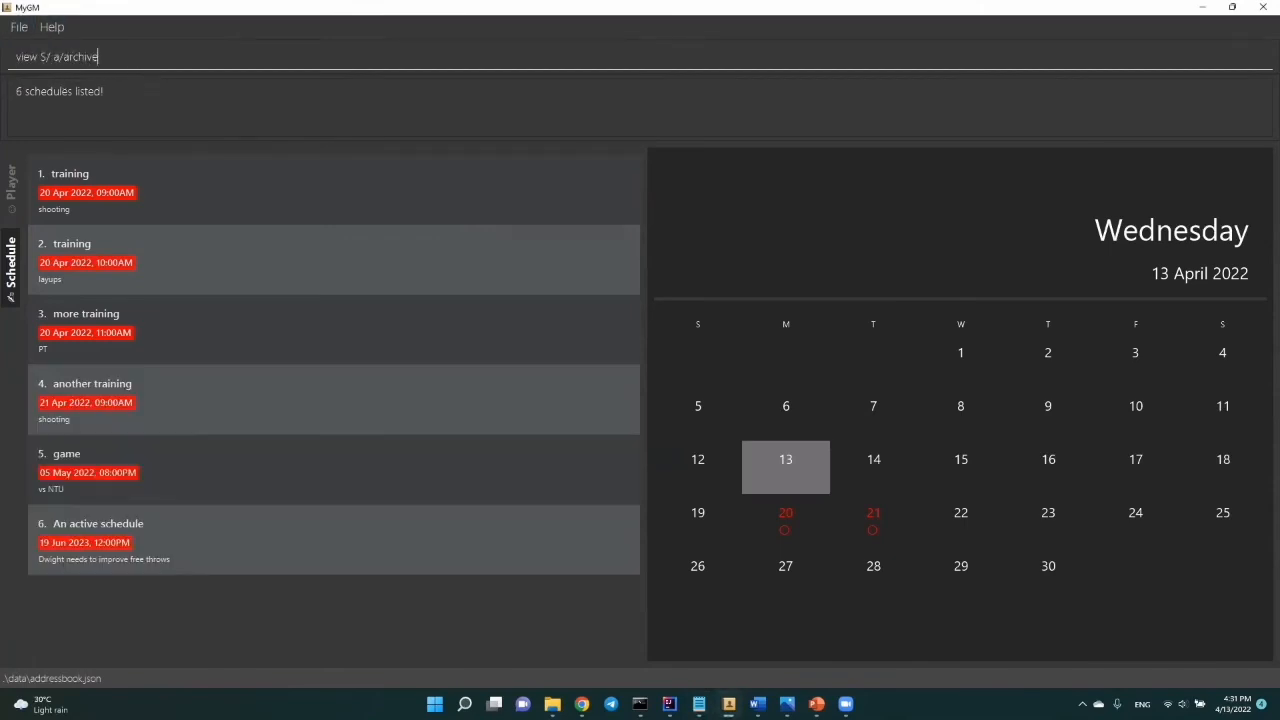
left_click(53, 58)
key("BackSpace")
key("Return")
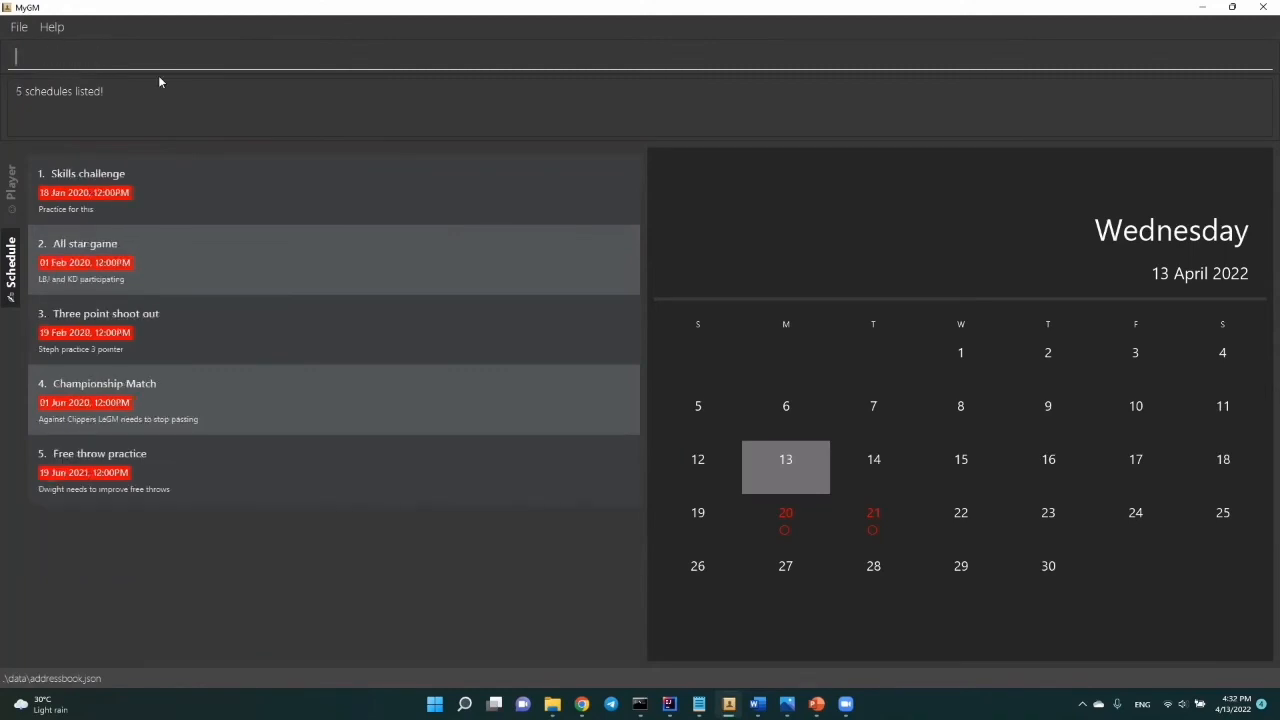
Step: Recall the last schedule view command and change its option to a/all to list every schedule
key("Up")
key("BackSpace")
key("BackSpace")
key("BackSpace")
type("ll")
key("Return")
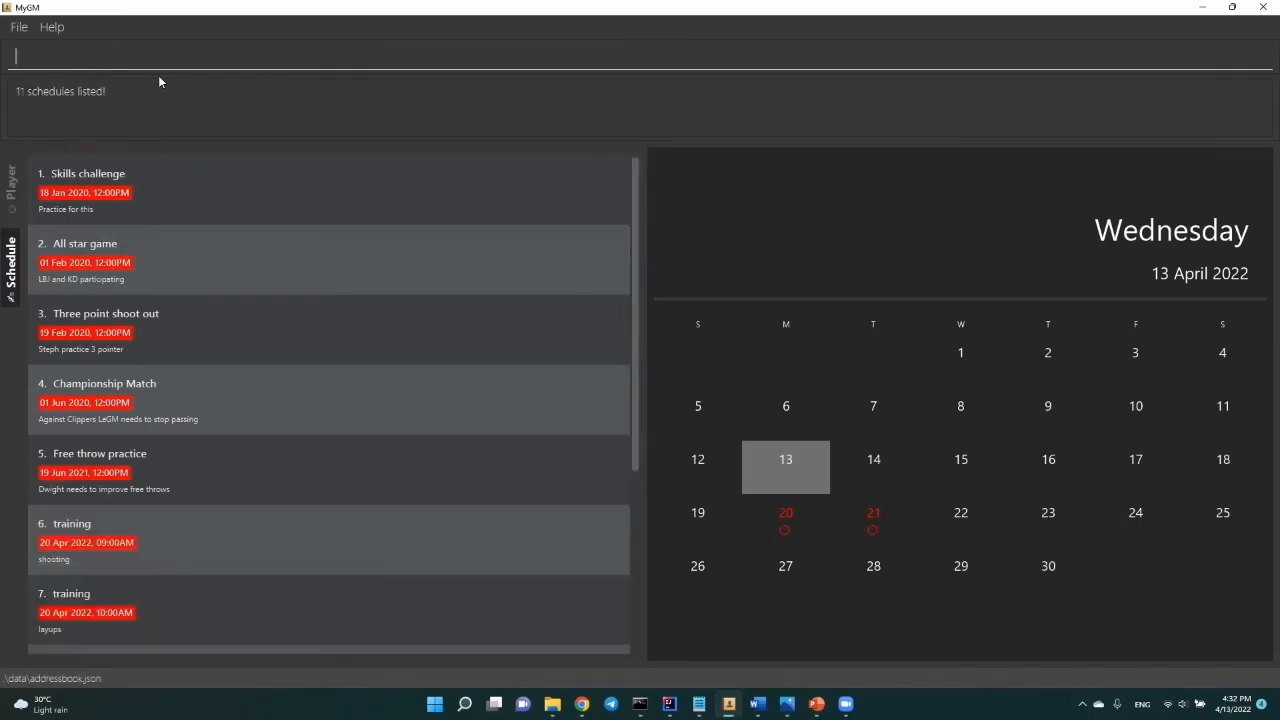
Step: List the active schedules with the command "view S/"
type("view S/")
key("Return")
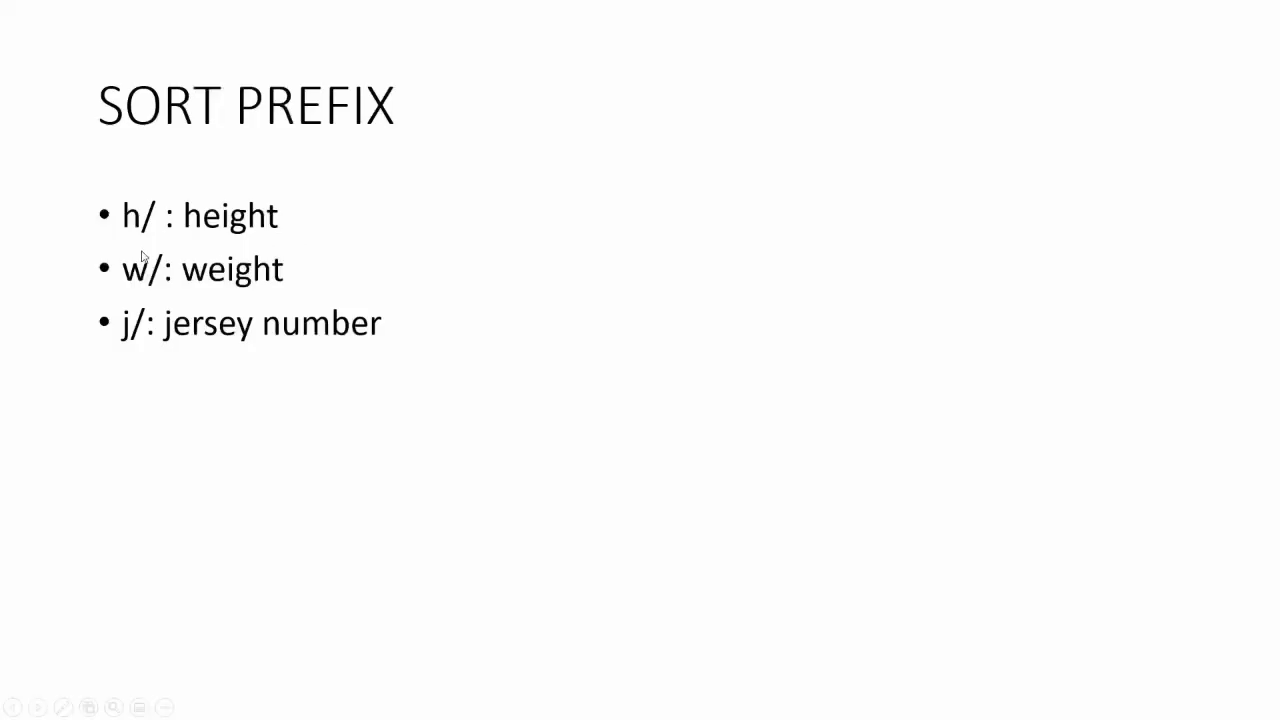
Step: Sort the players by height in ascending order with "sort h/asc", and list all players with "view P/"
left_click(379, 367)
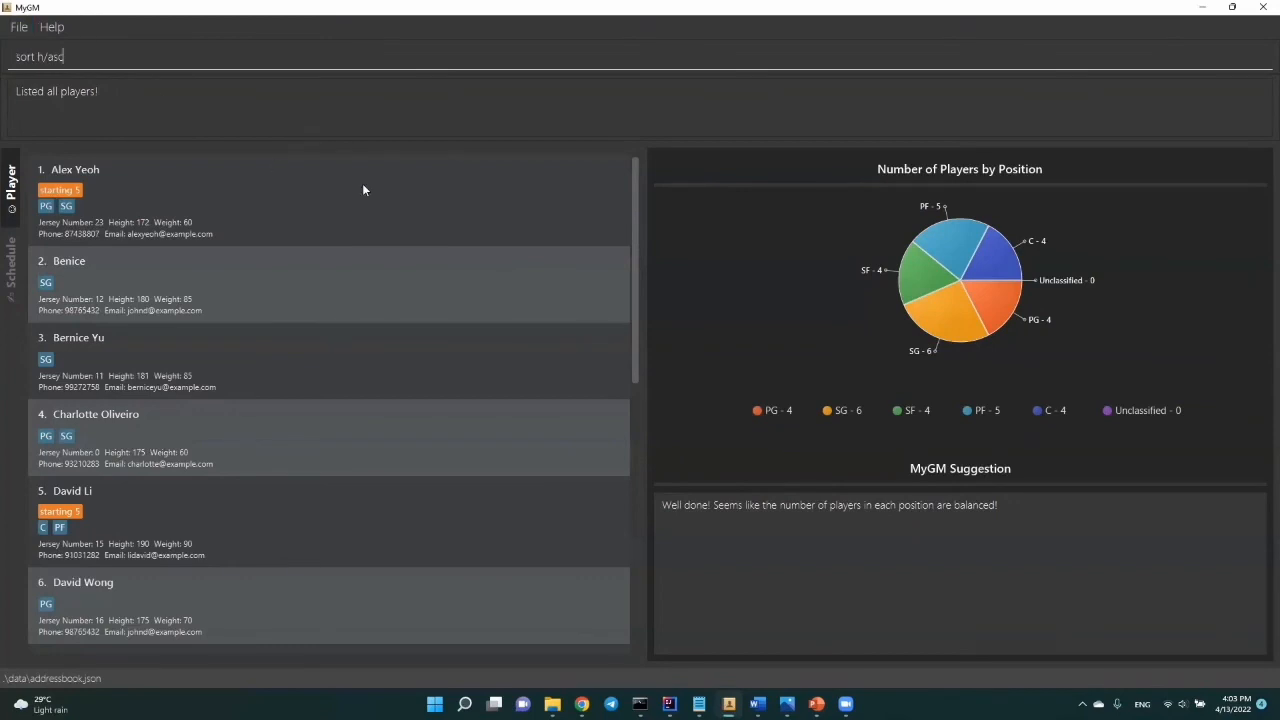
key("Return")
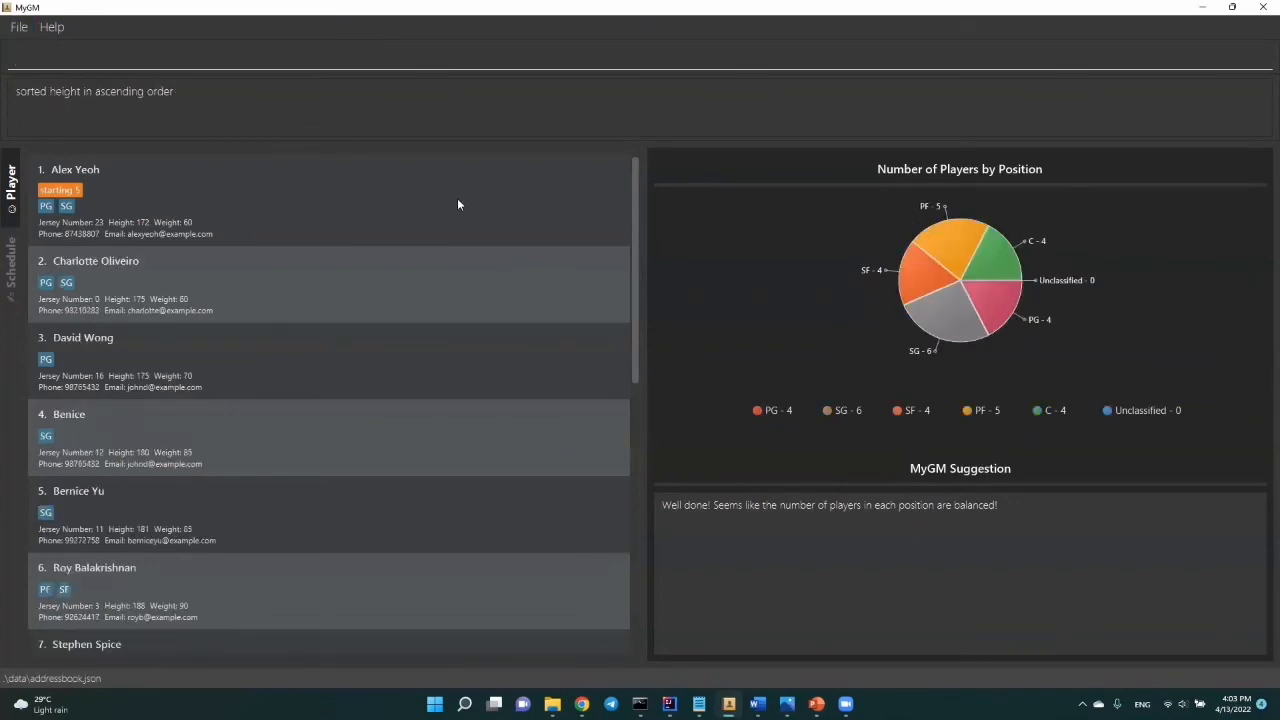
type("view P/")
key("Return")
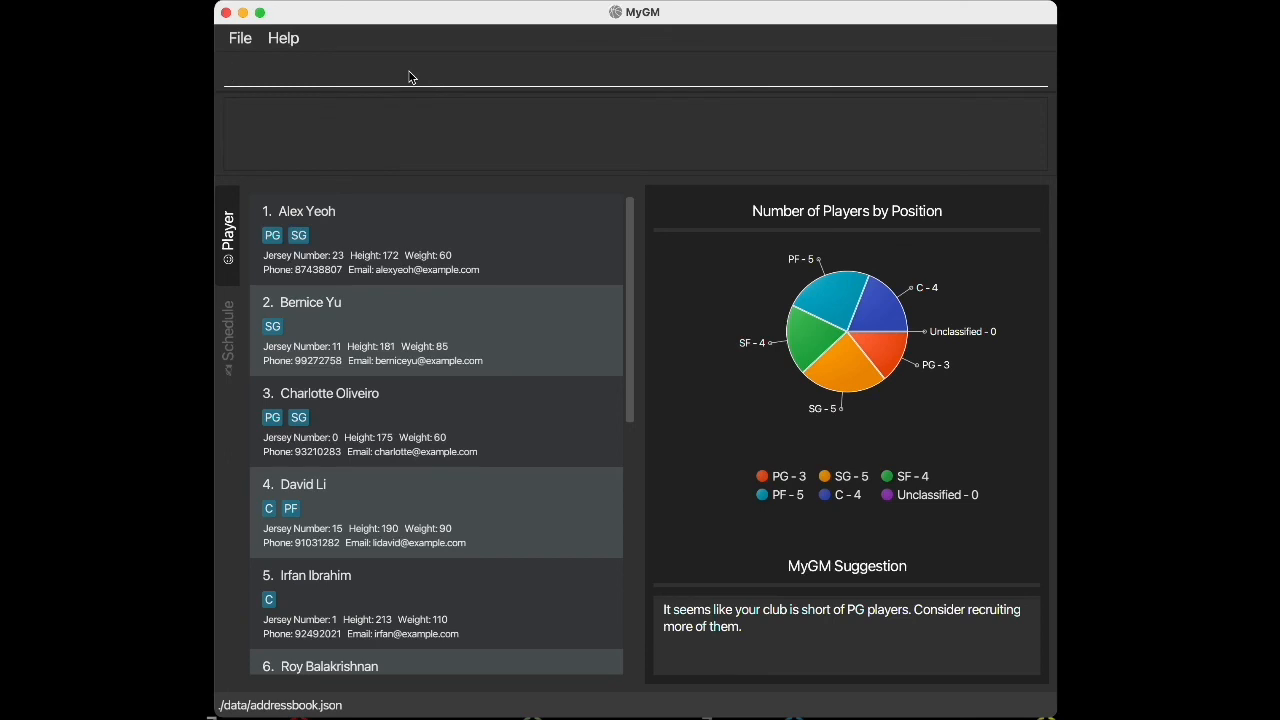
Step: Change the application to light mode with the command "theme T/light"
type("theme T/lgiht")
key("BackSpace")
key("BackSpace")
key("BackSpace")
key("BackSpace")
type("ight")
key("Return")
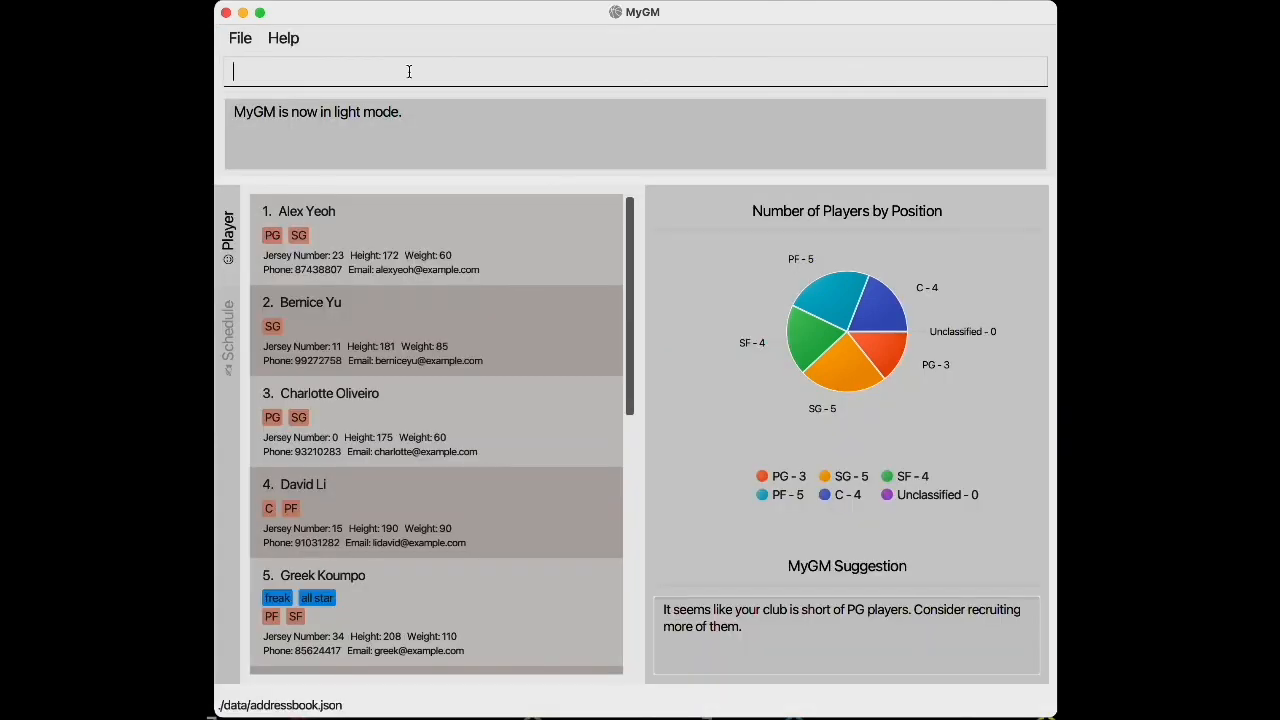
Step: Change the application to dark mode with the command "theme T/dark"
type("theme T/dark")
key("Return")
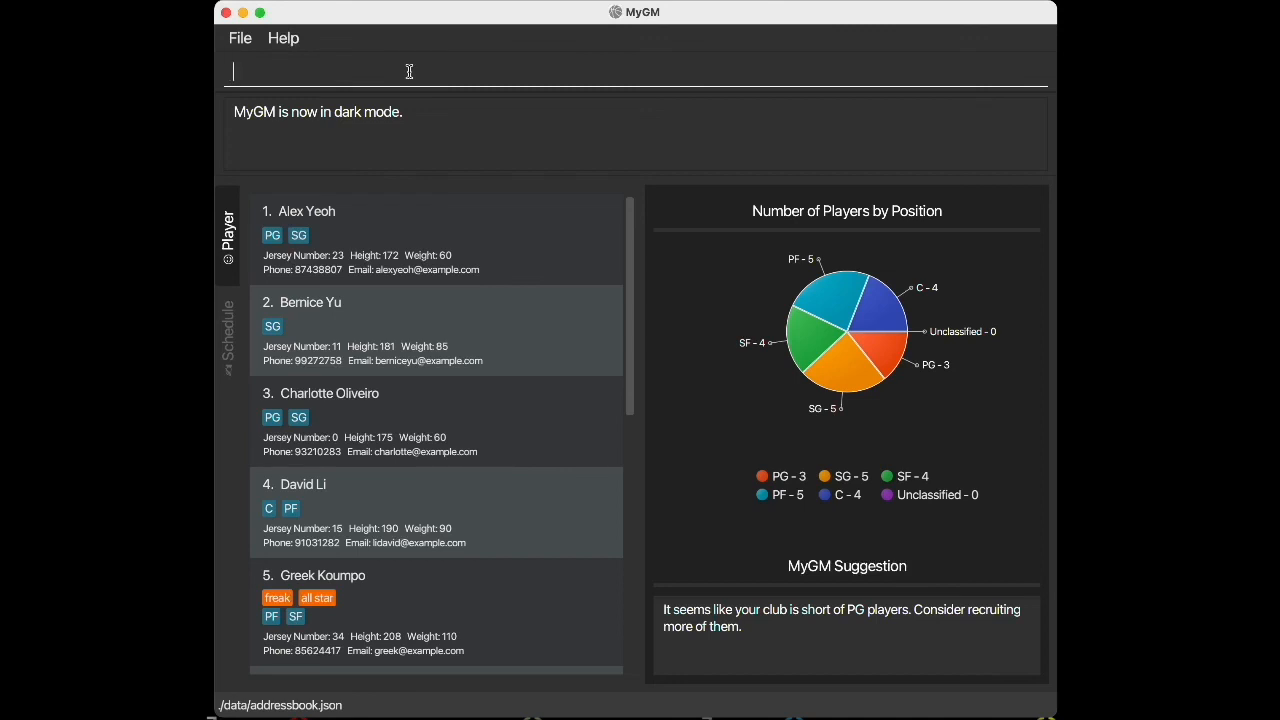
Step: Remove all stored data with the command "clear", and open the help window with "help"
type("clear")
key("Return")
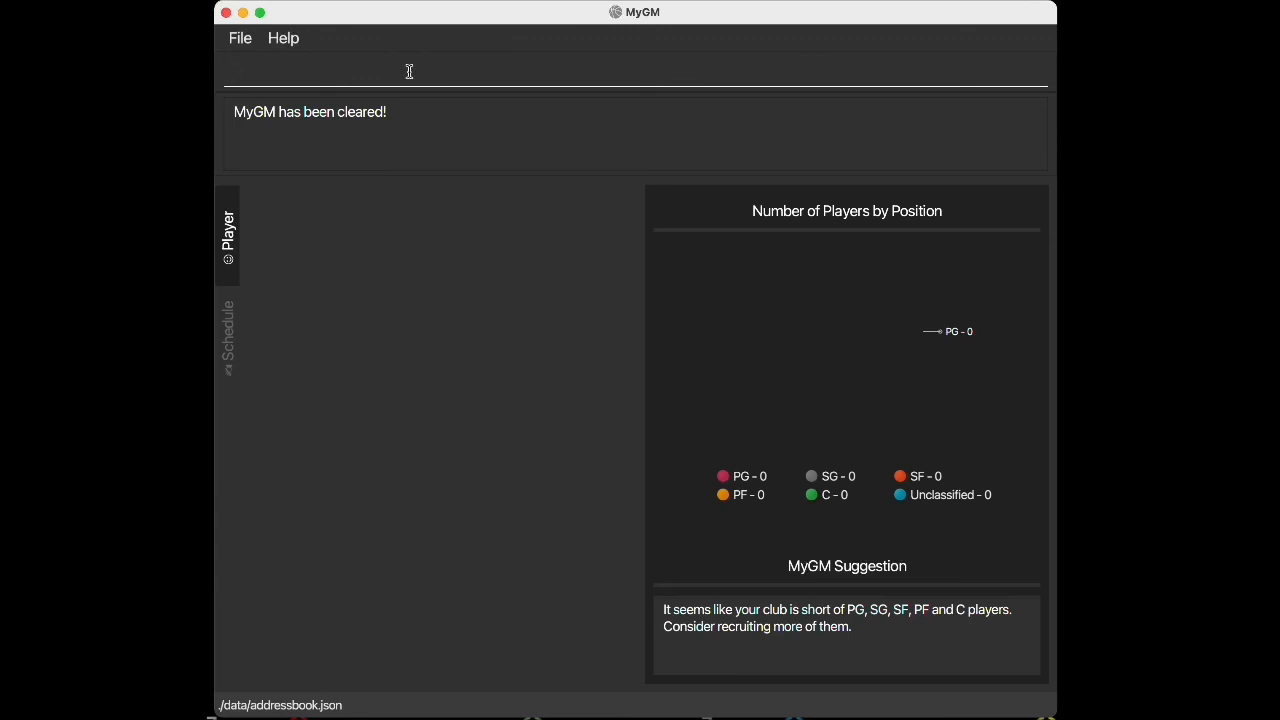
type("help")
key("Return")
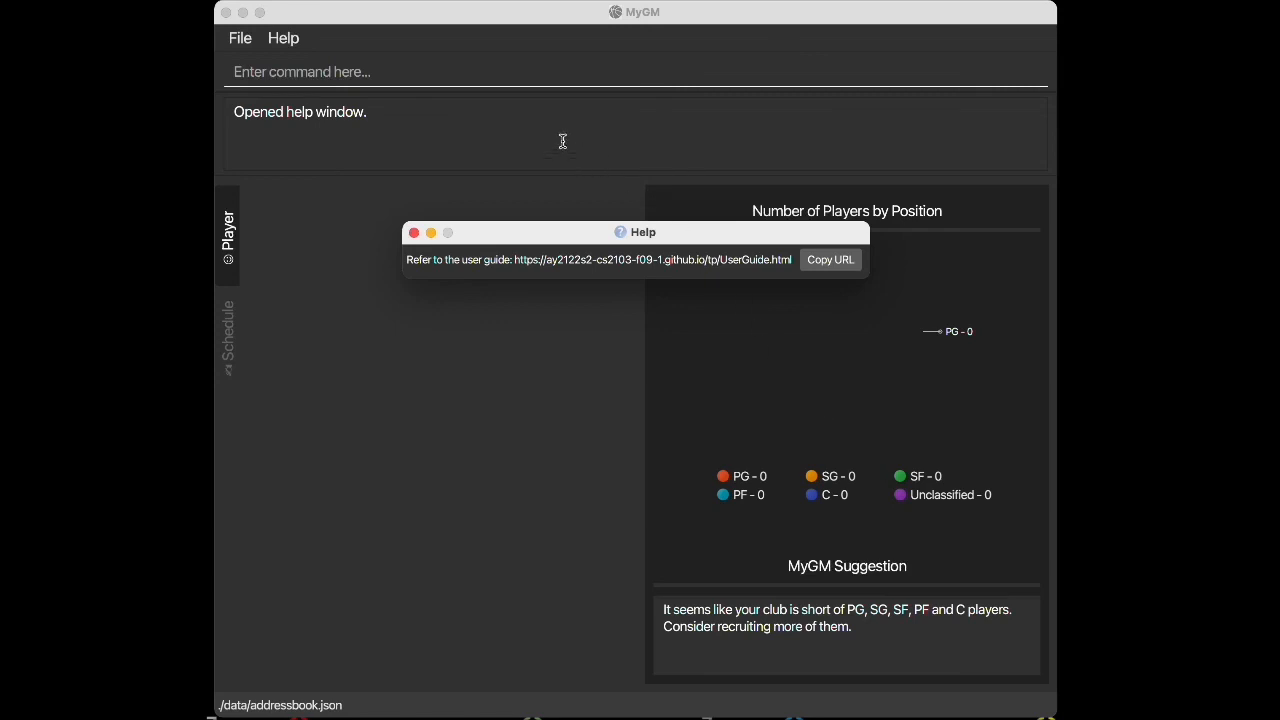
Step: Return to the command box and close the application with the command "exit"
left_click(567, 80)
type("exit")
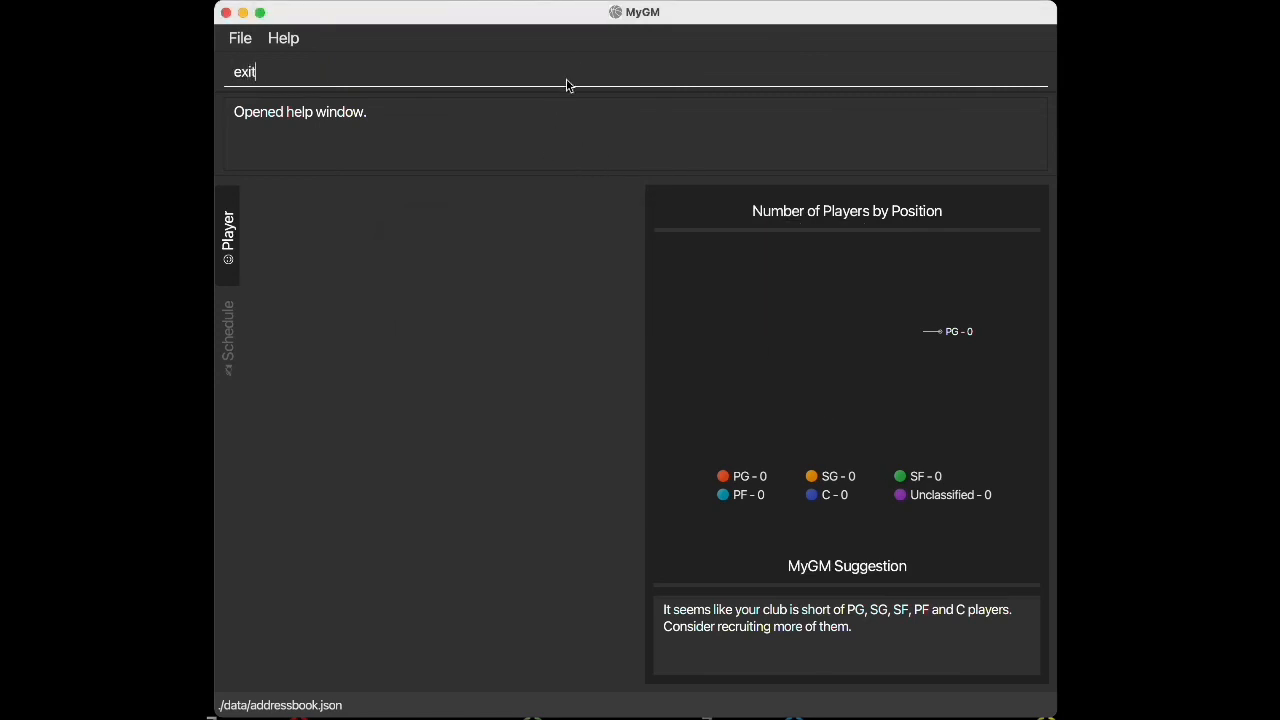
key("Return")
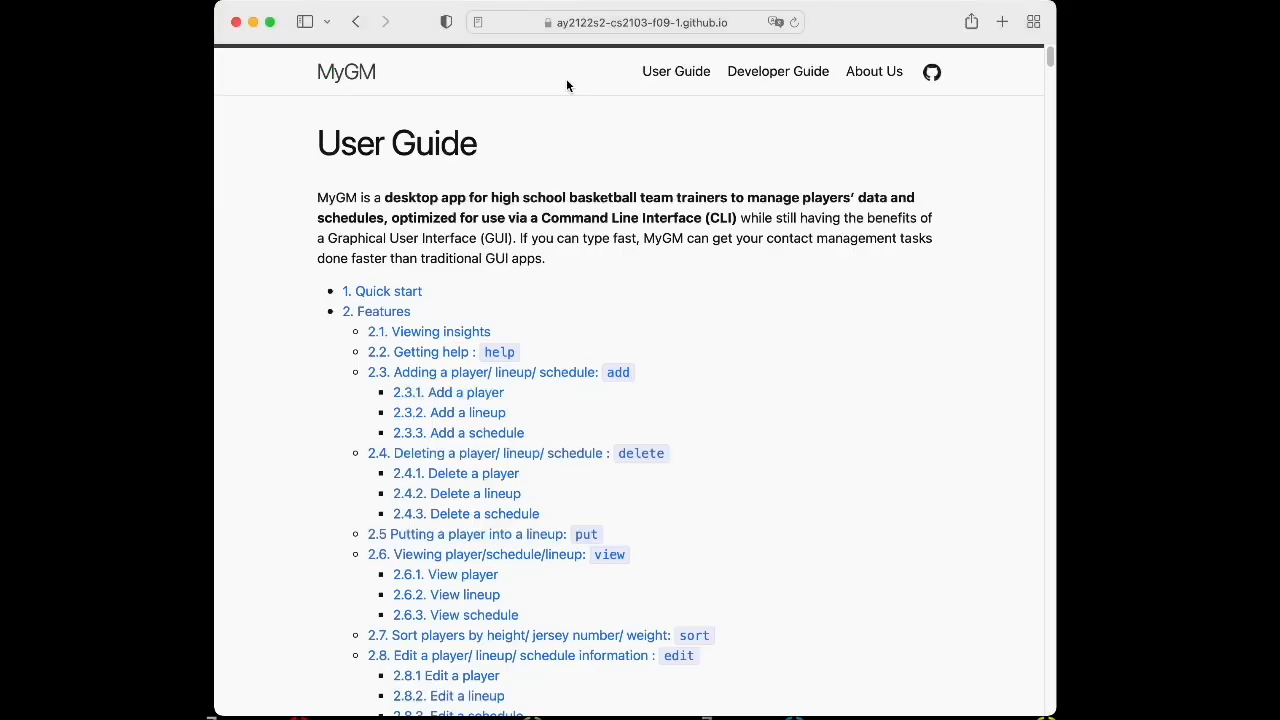